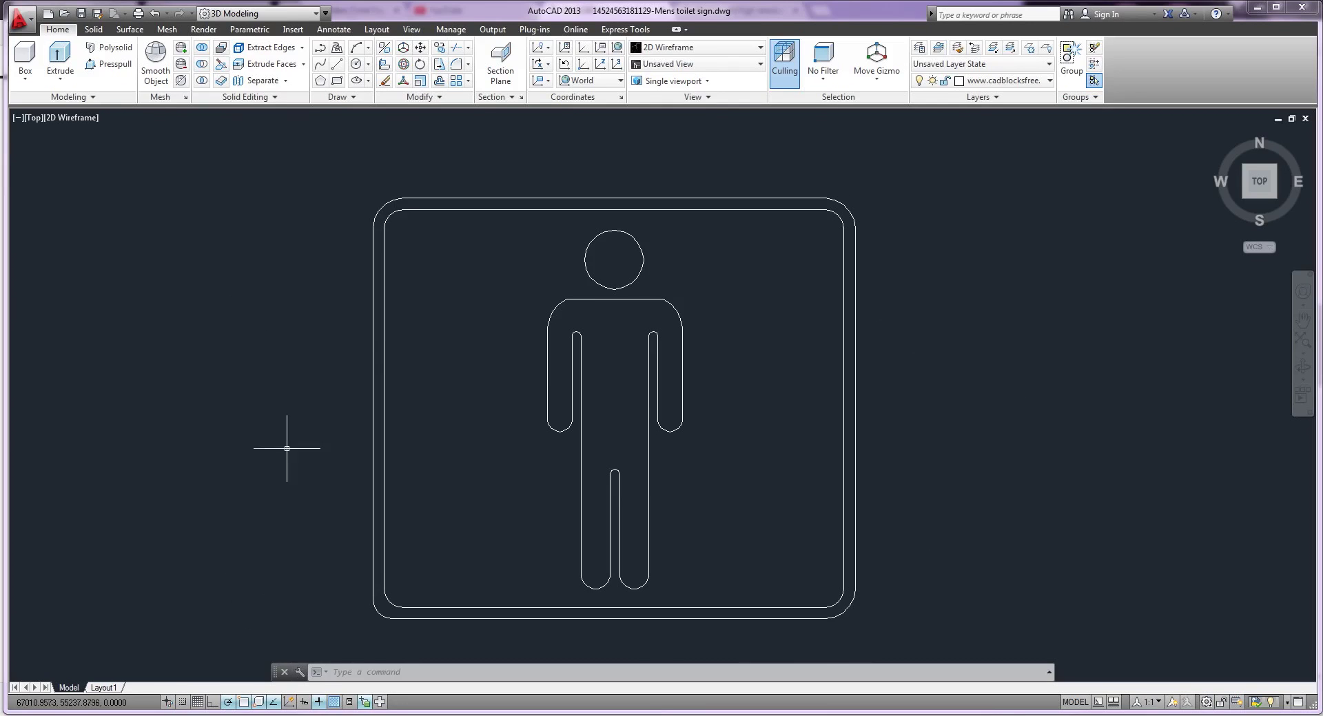
# Cancel any pending command and run PLOTTERMANAGER to open the Plotters folder.
pyautogui.press('Escape')
pyautogui.moveTo(983, 472)
pyautogui.mouseDown(button='middle')
pyautogui.moveTo(994, 473)
pyautogui.moveTo(978, 456)
pyautogui.mouseUp(button='middle')
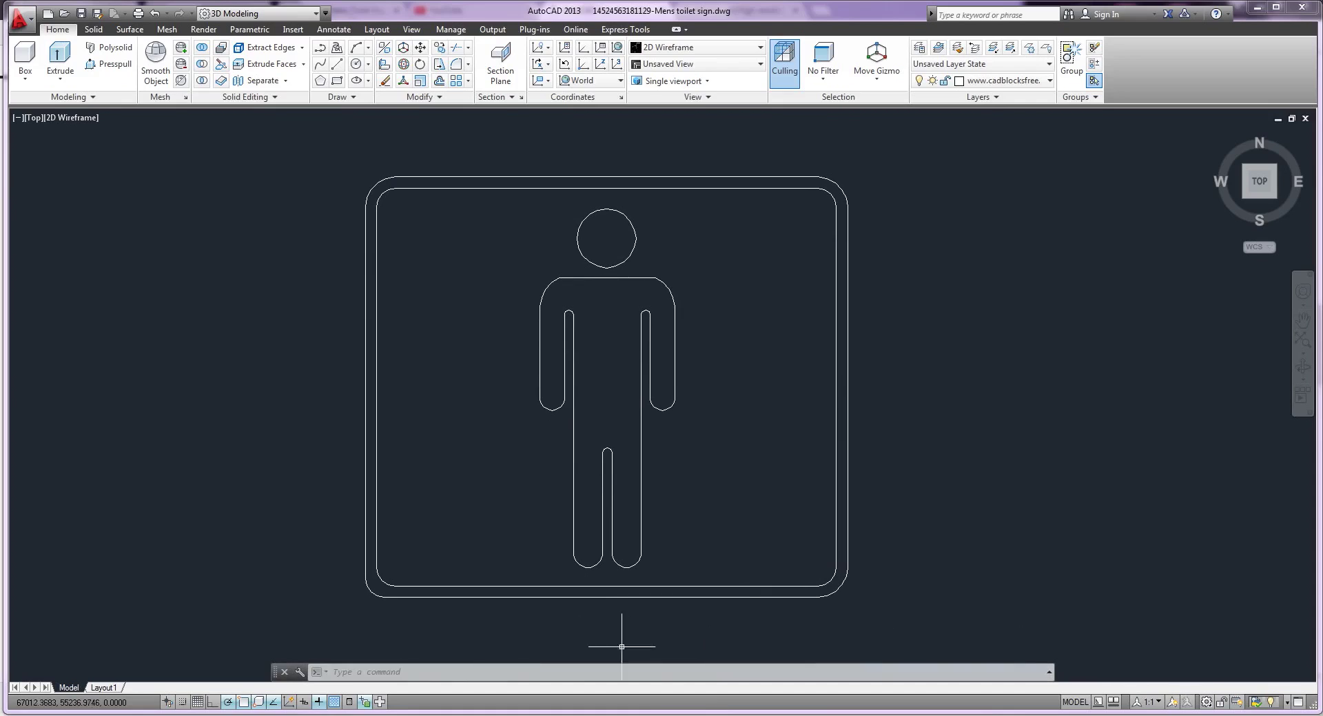
pyautogui.click(410, 674)
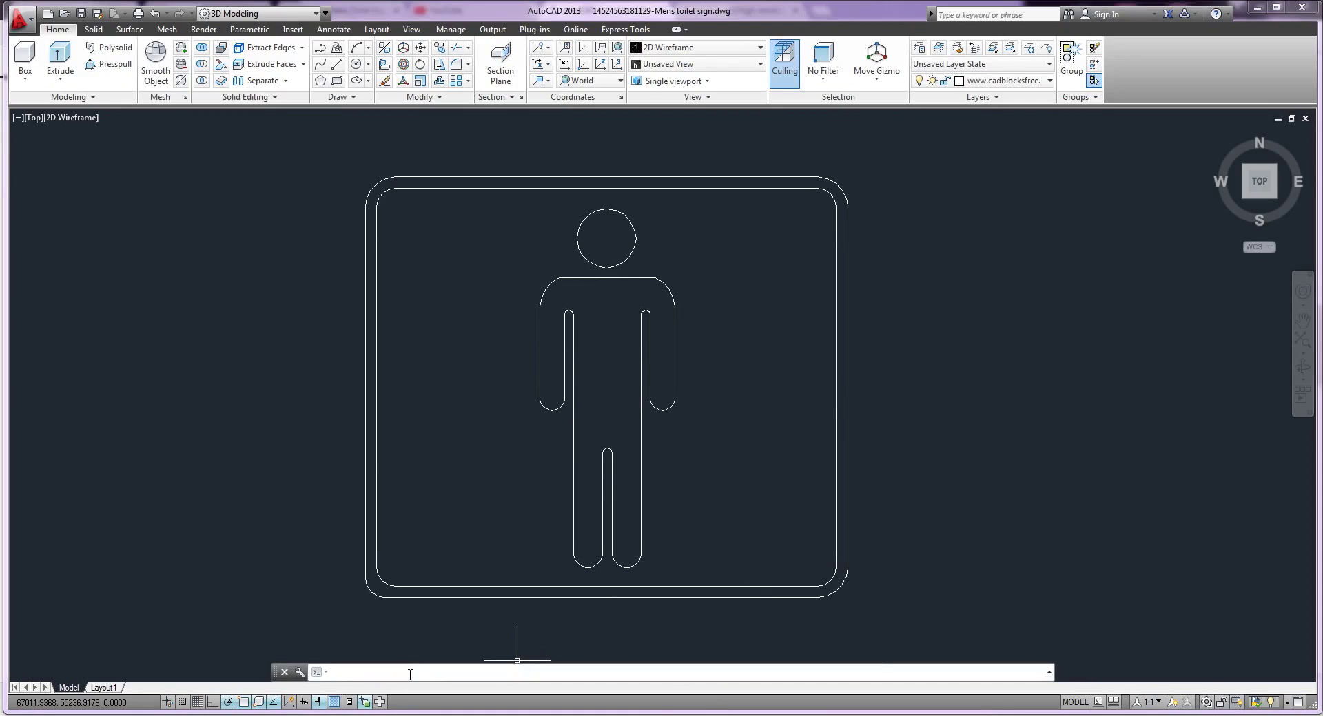
pyautogui.write('plo')
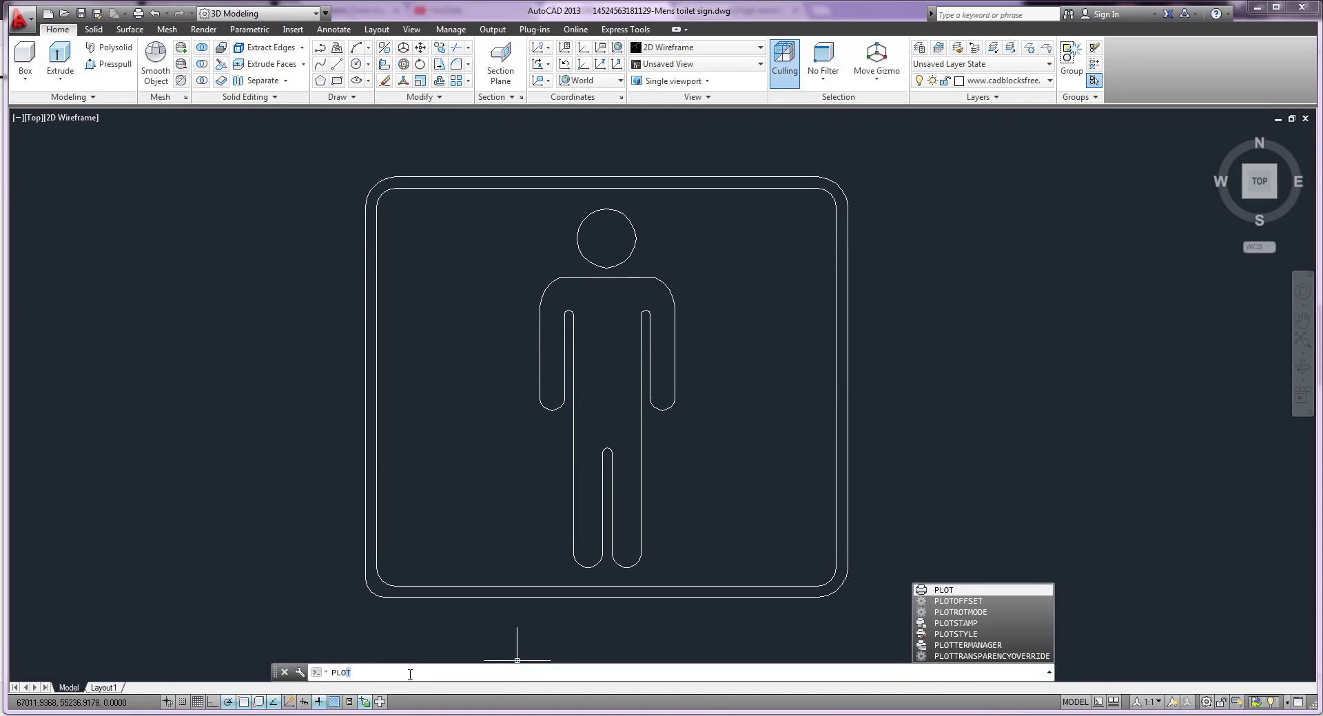
pyautogui.write('tte')
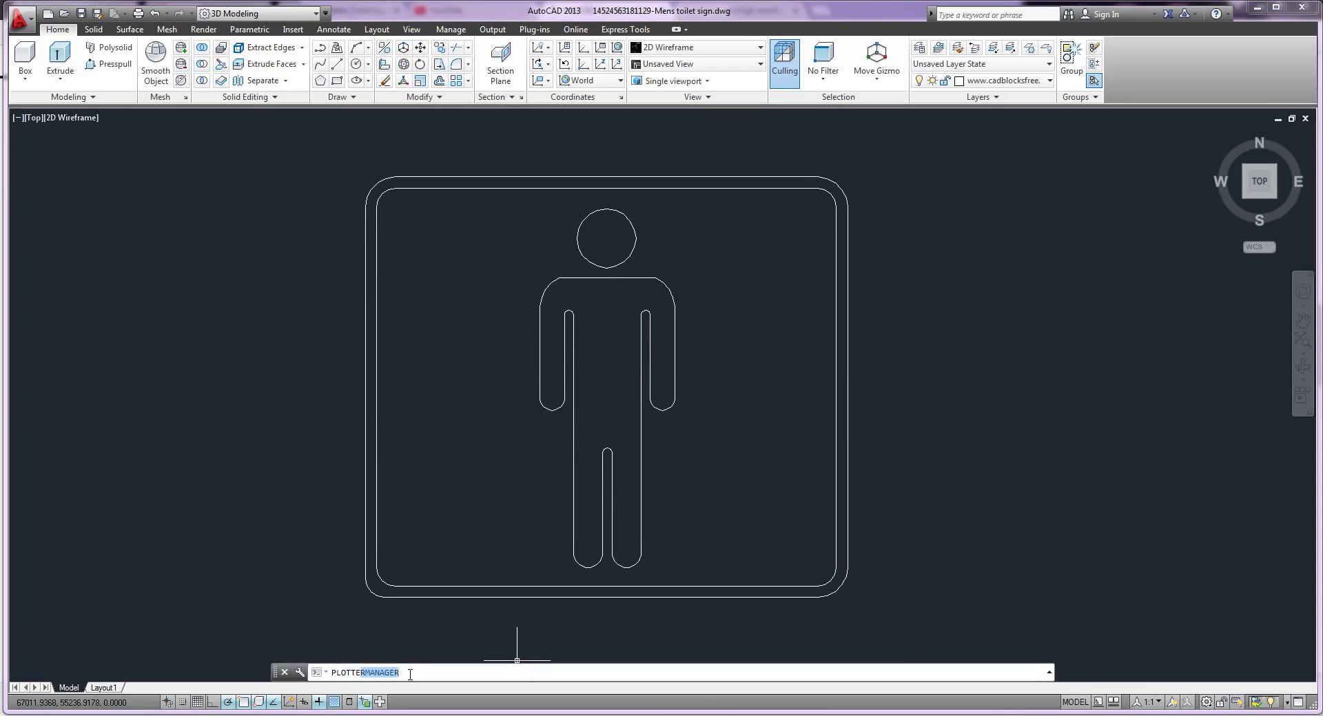
pyautogui.press('Return')
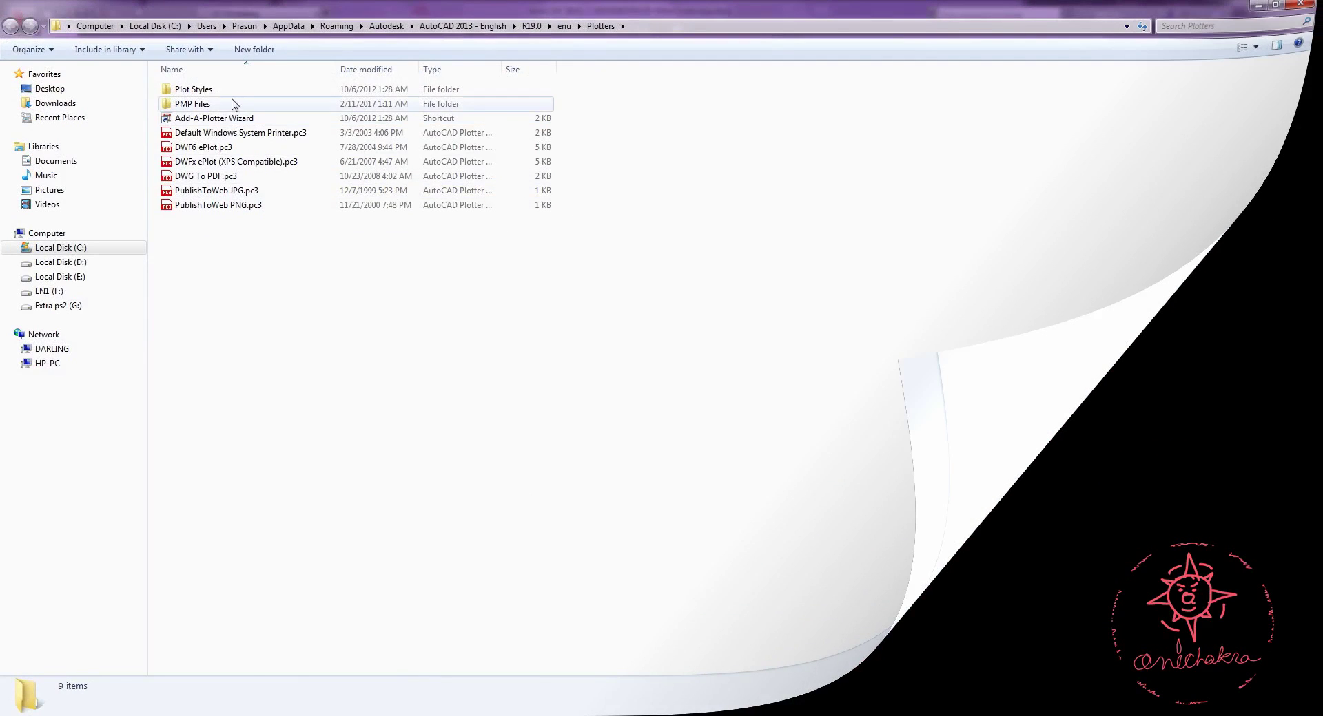
# Start Add-A-Plotter for My Computer and choose Raster File Formats > Portable Network Graphics PNG (LZH Compression).
pyautogui.doubleClick(235, 118)
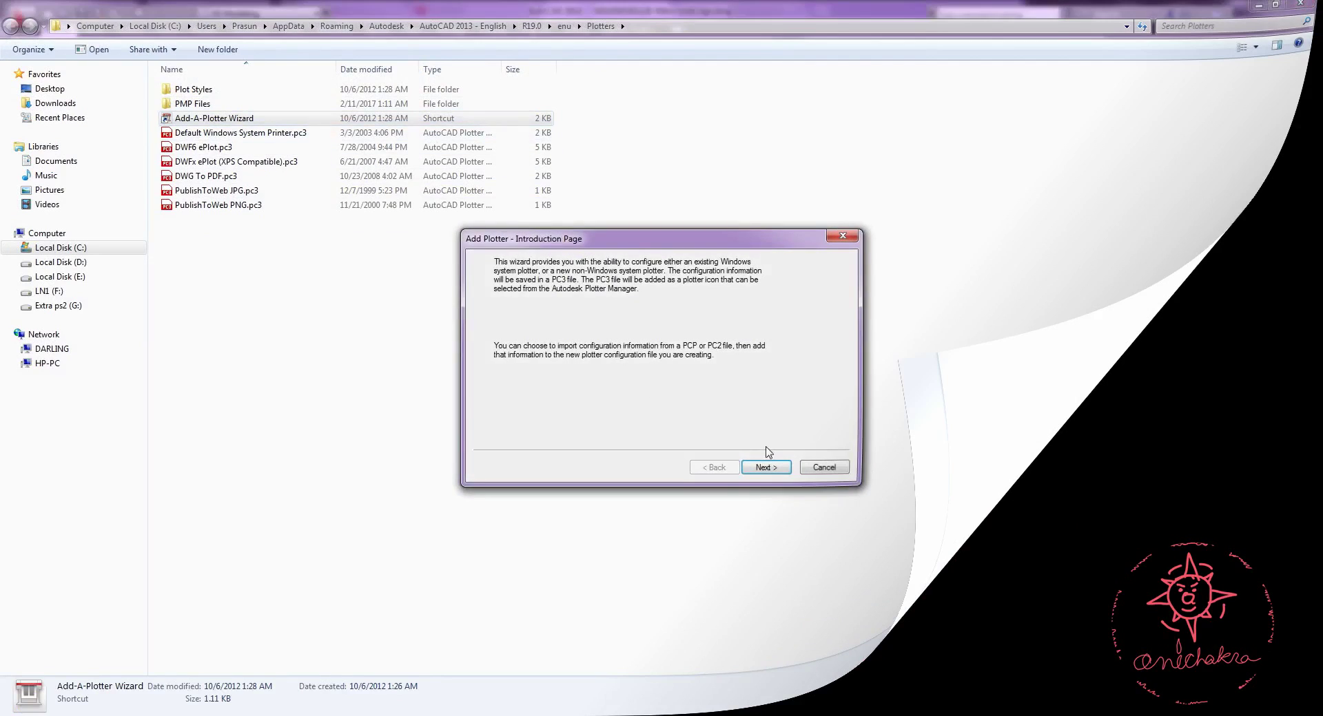
pyautogui.click(765, 471)
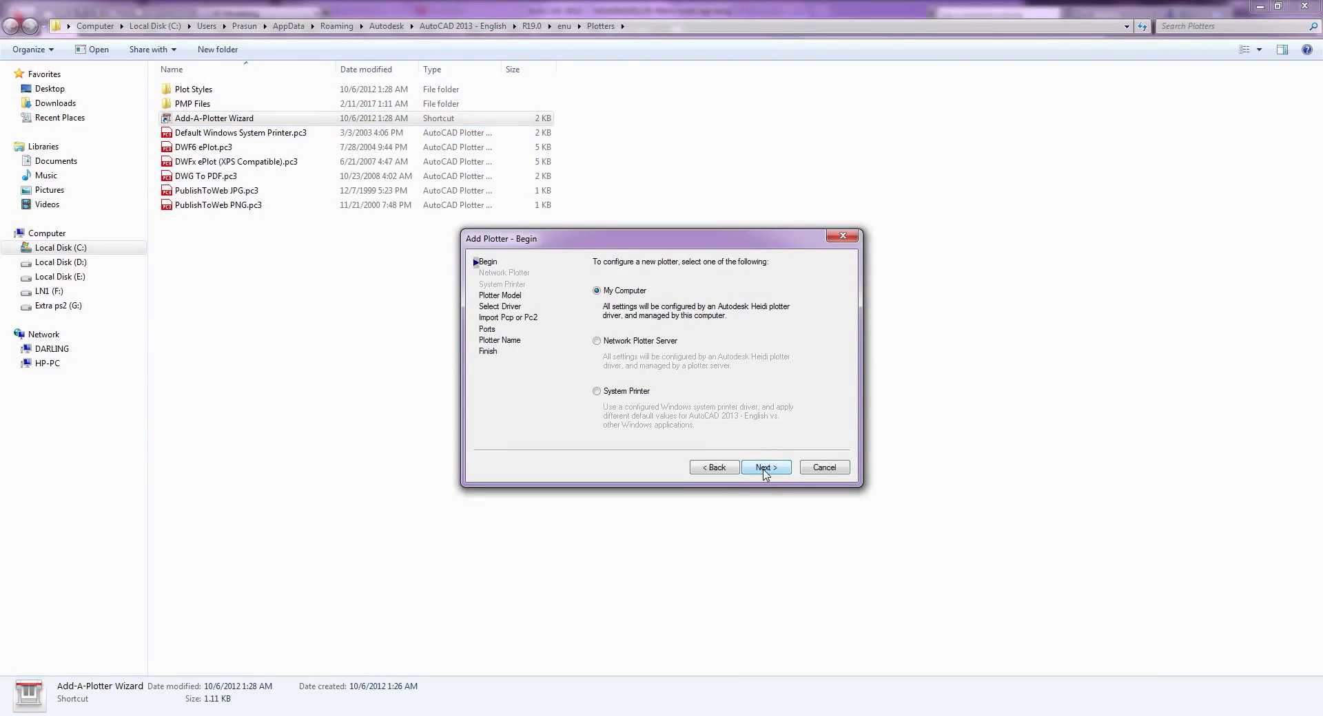
pyautogui.click(764, 469)
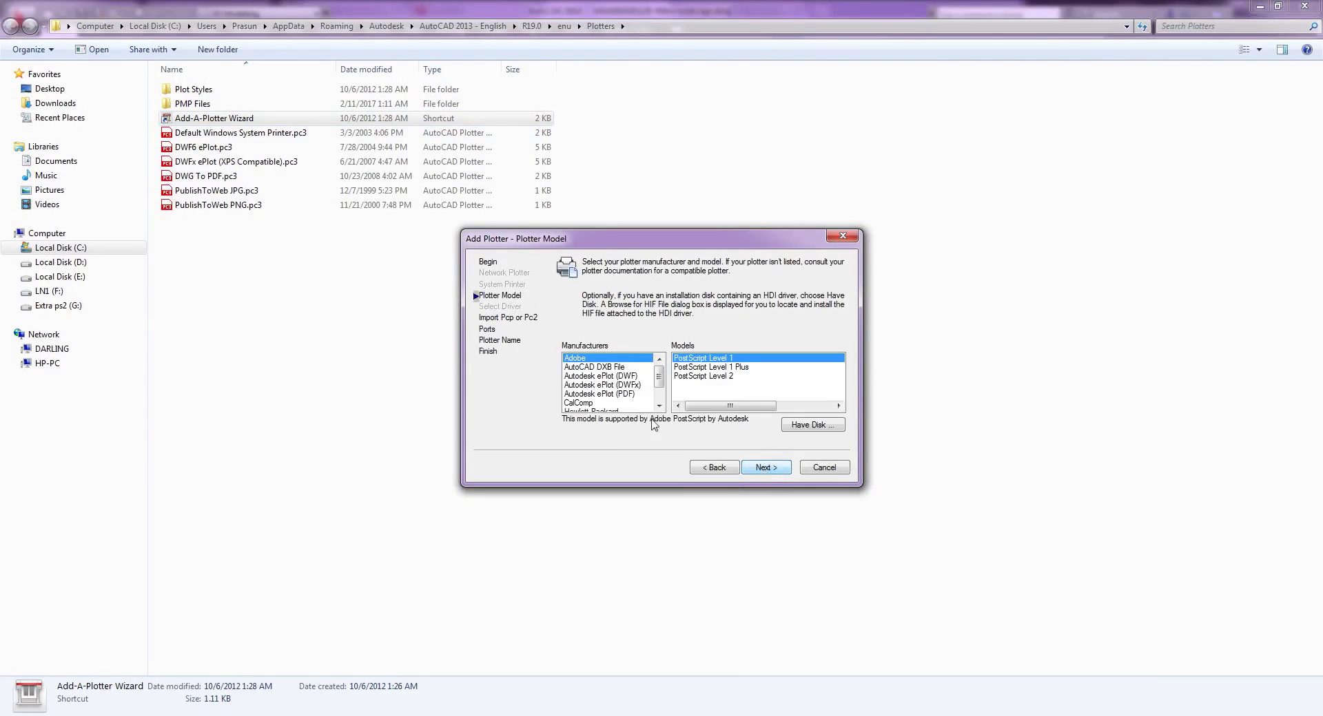
pyautogui.scroll(-1, 650, 383)
pyautogui.click(595, 394)
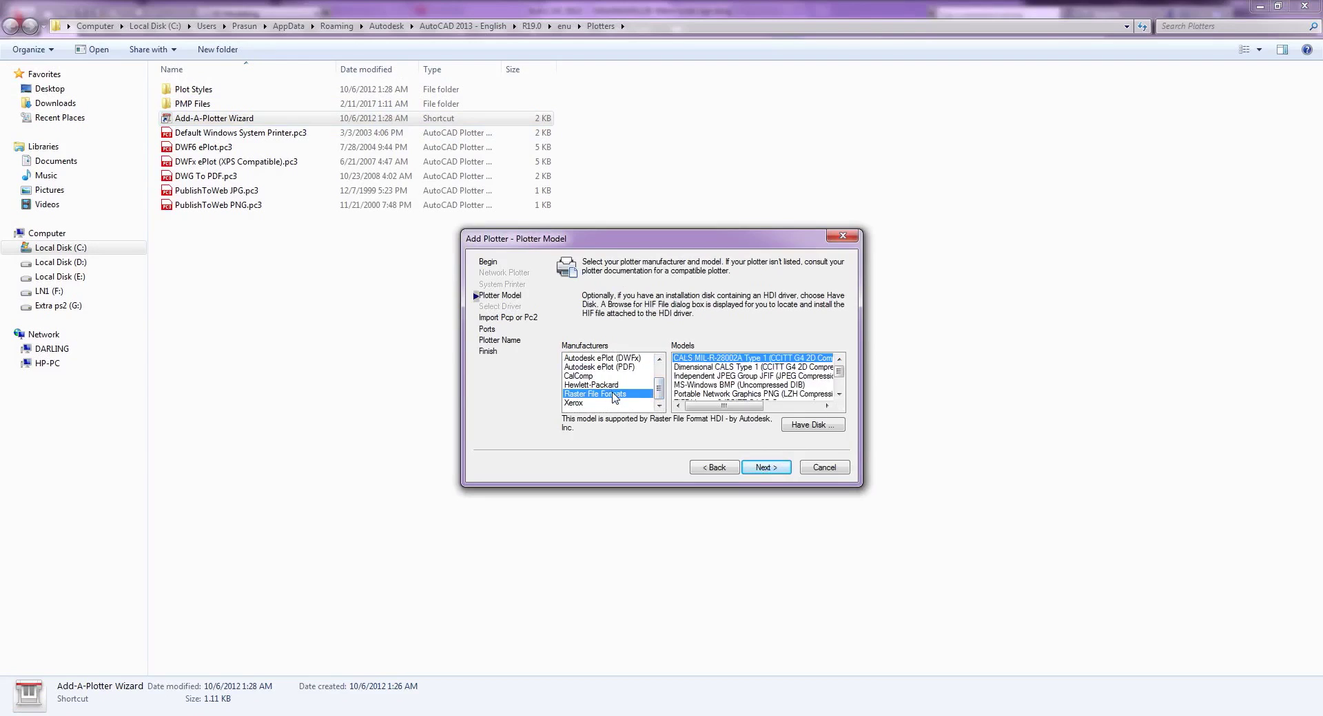
pyautogui.click(770, 386)
pyautogui.click(765, 395)
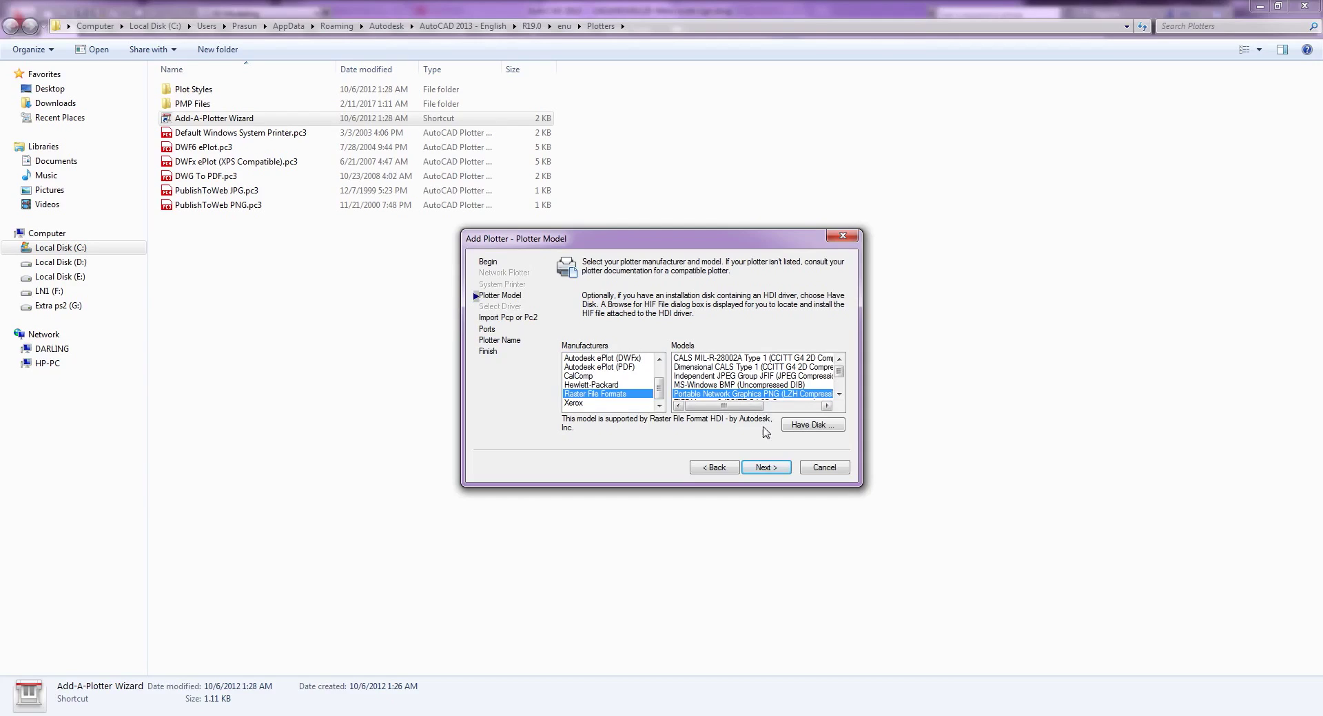
# Skip PCP import, keep Plot to File, and accept the default plotter name.
pyautogui.click(771, 469)
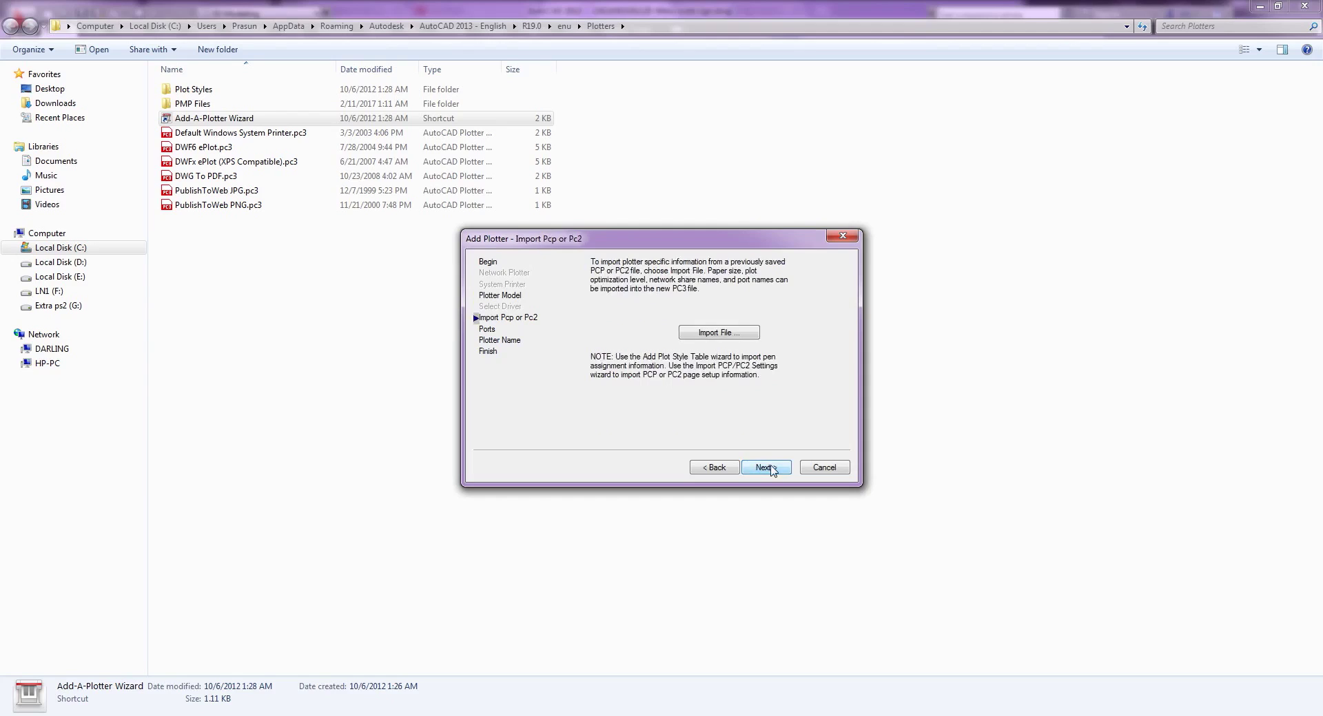
pyautogui.click(771, 469)
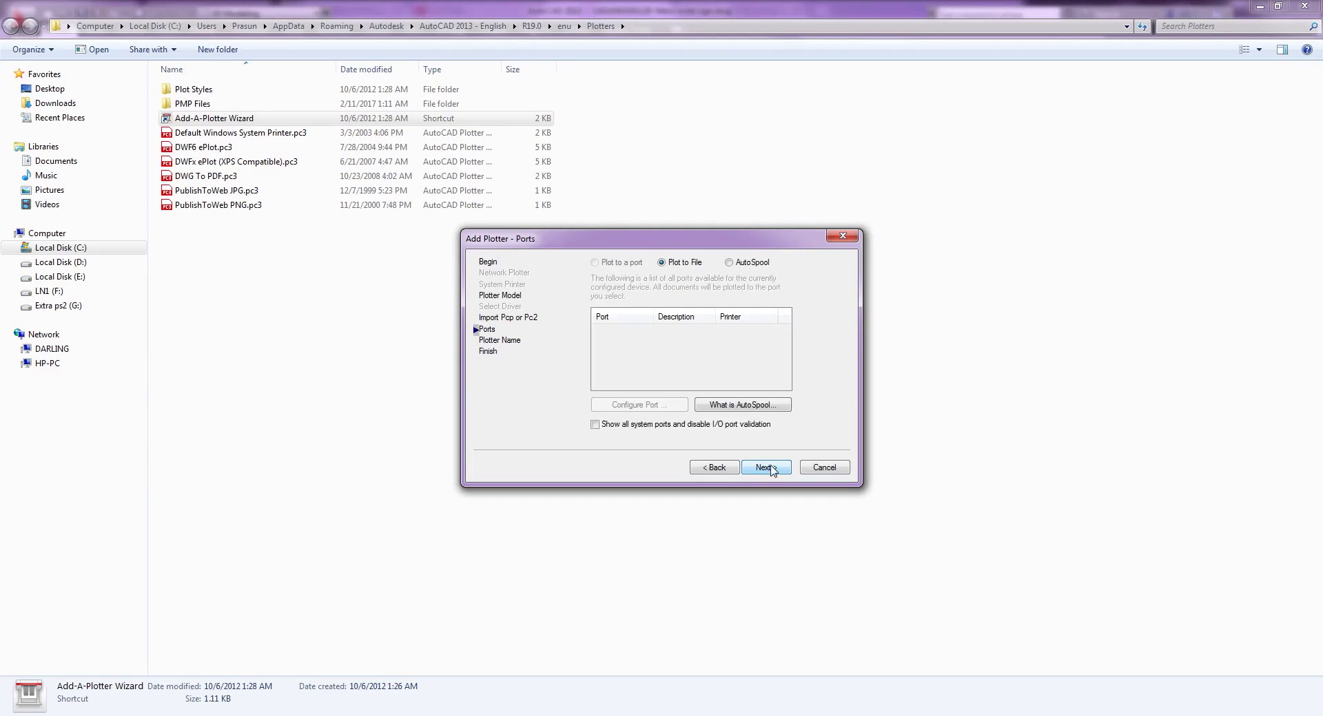
pyautogui.click(771, 469)
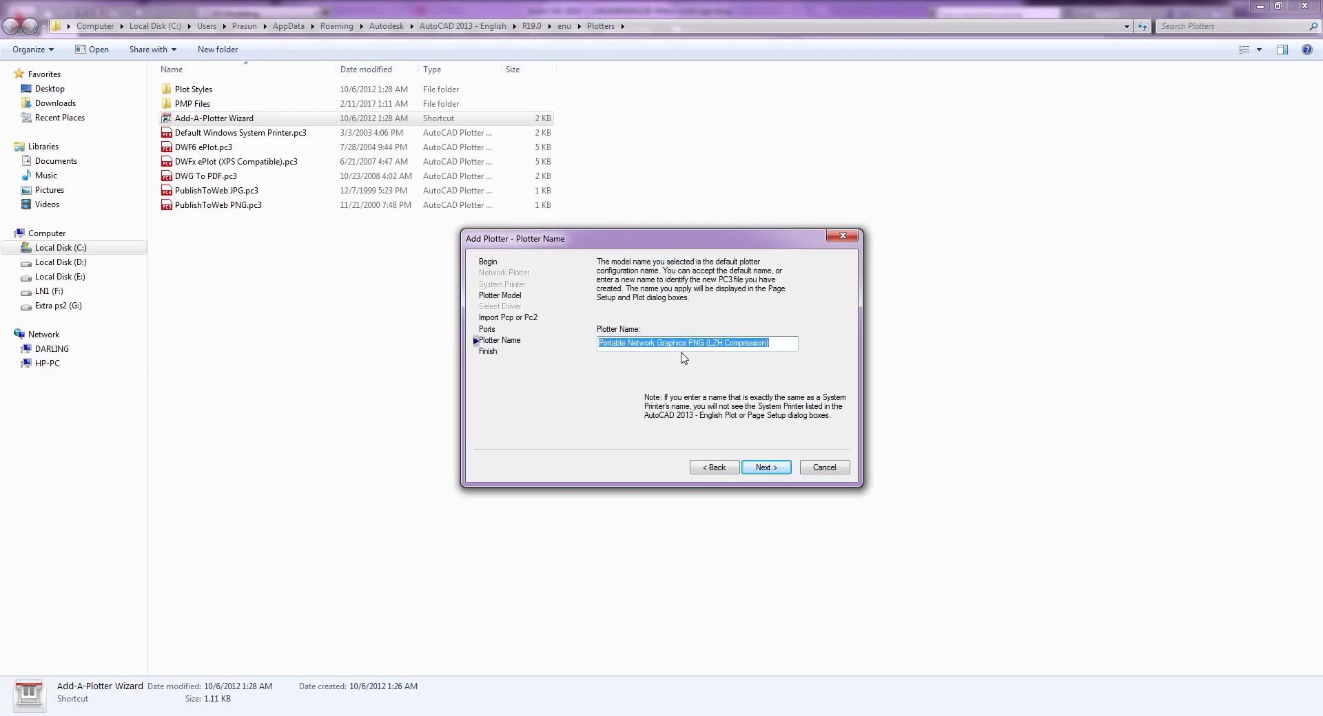
pyautogui.click(753, 467)
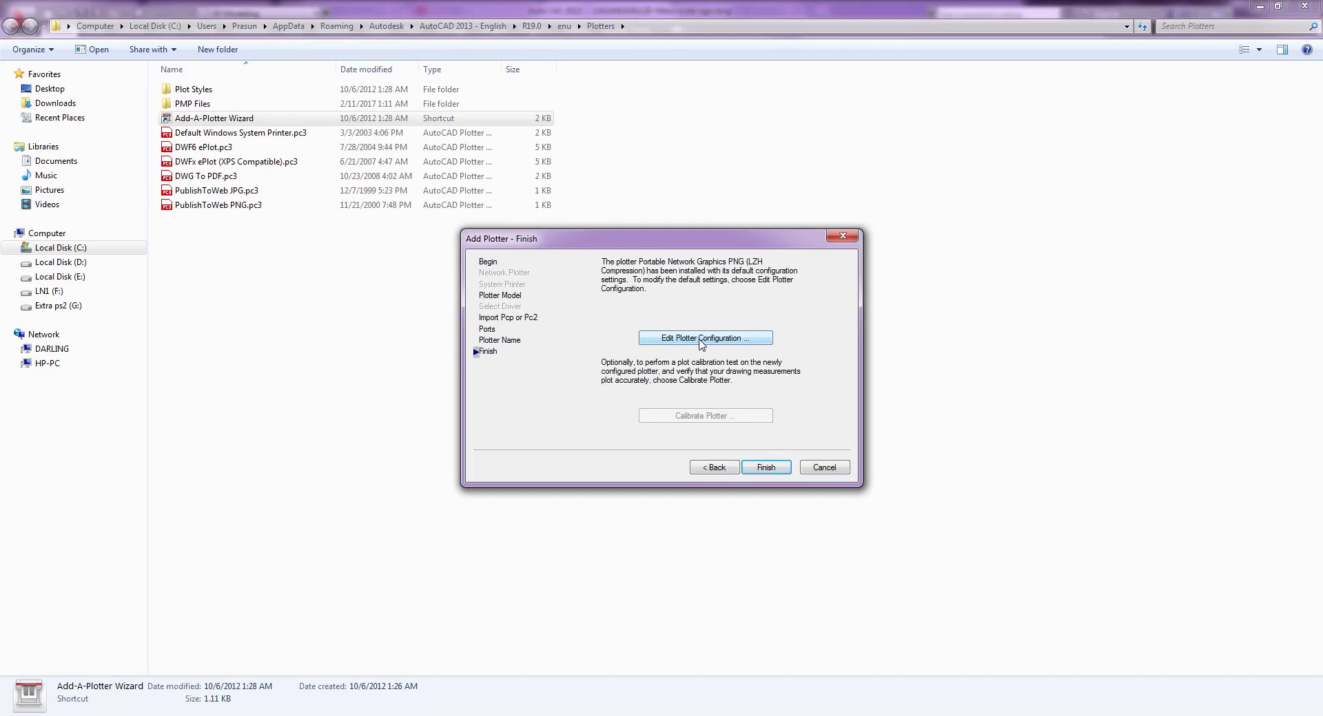
# In the PNG plotter's configuration editor, go to Custom Paper Sizes and add a new size.
pyautogui.click(705, 338)
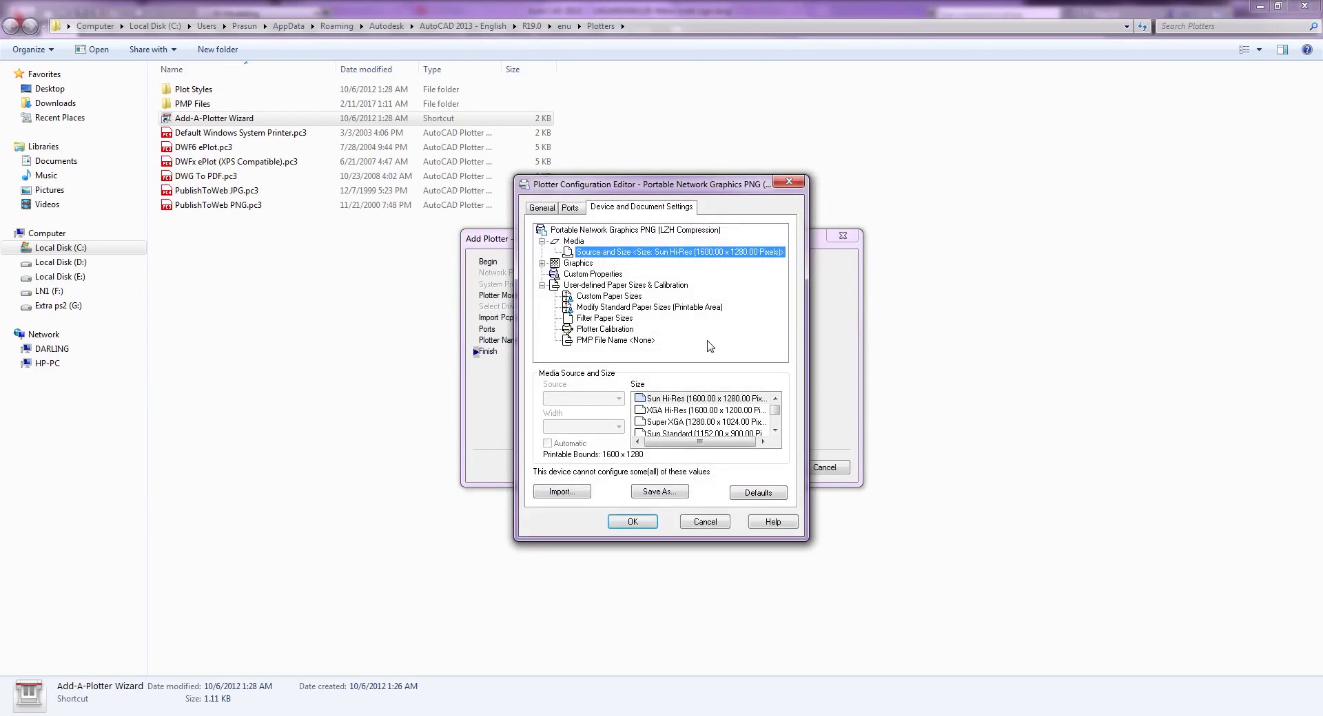
pyautogui.click(648, 211)
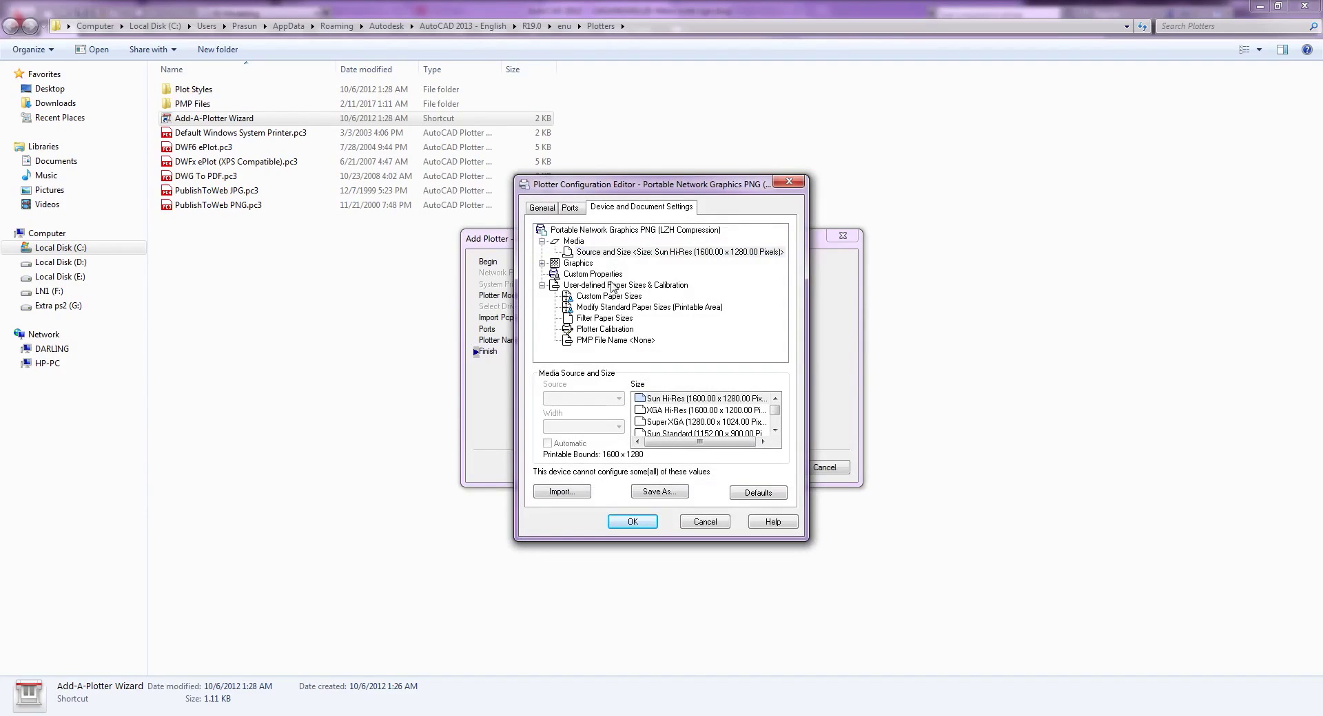
pyautogui.click(609, 298)
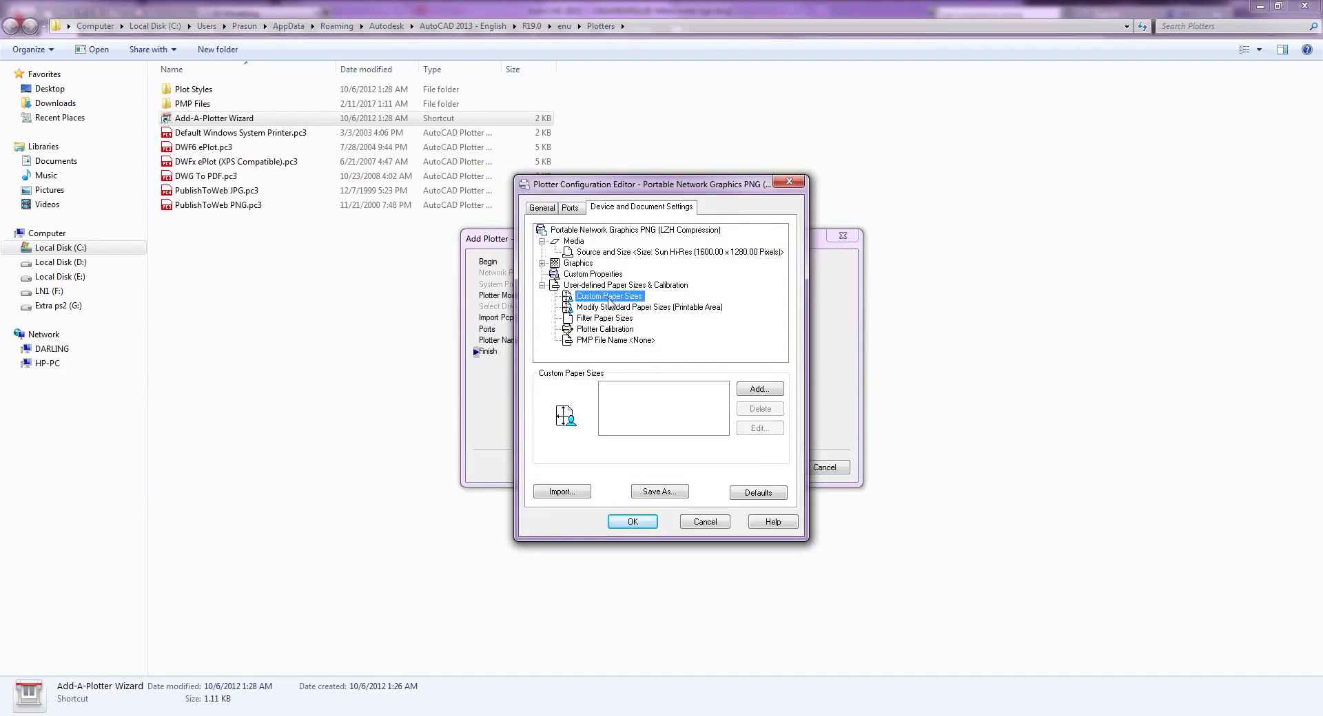
pyautogui.click(758, 391)
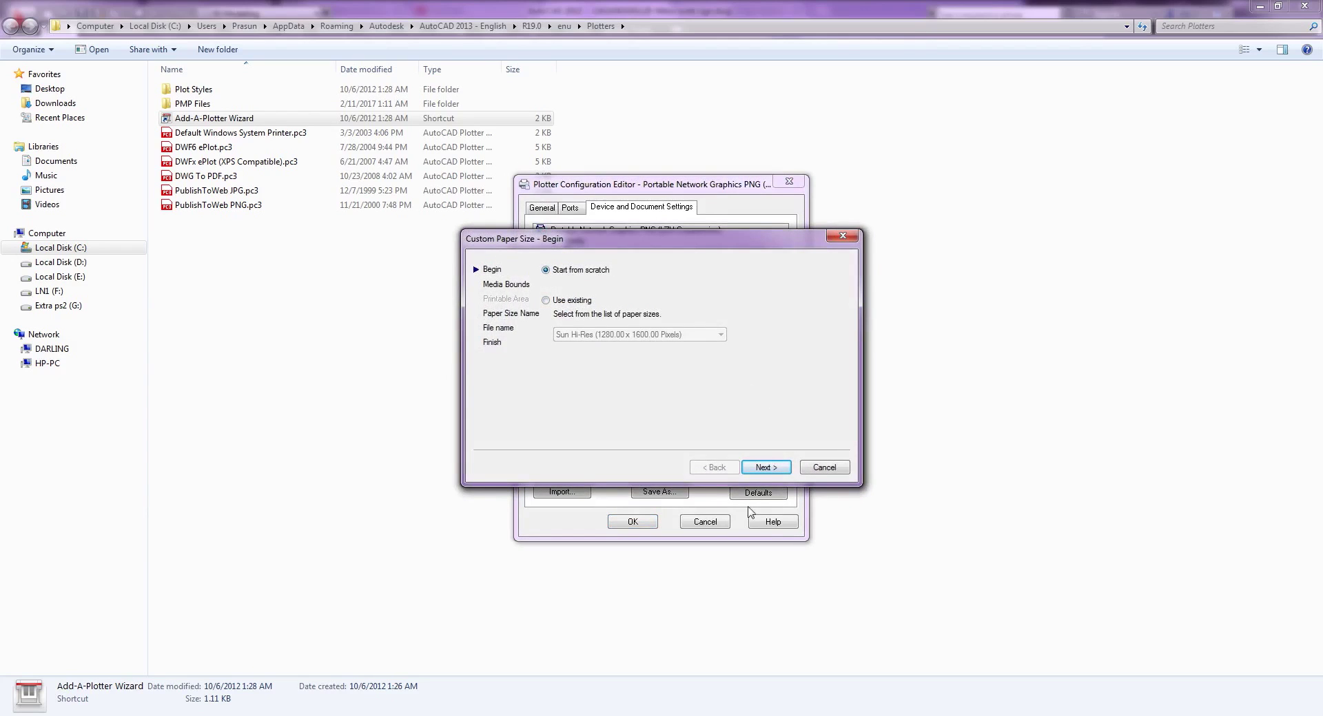
# Create a 4000 × 4000 pixel paper size from scratch, keeping the default User 1 and PMP names.
pyautogui.click(765, 467)
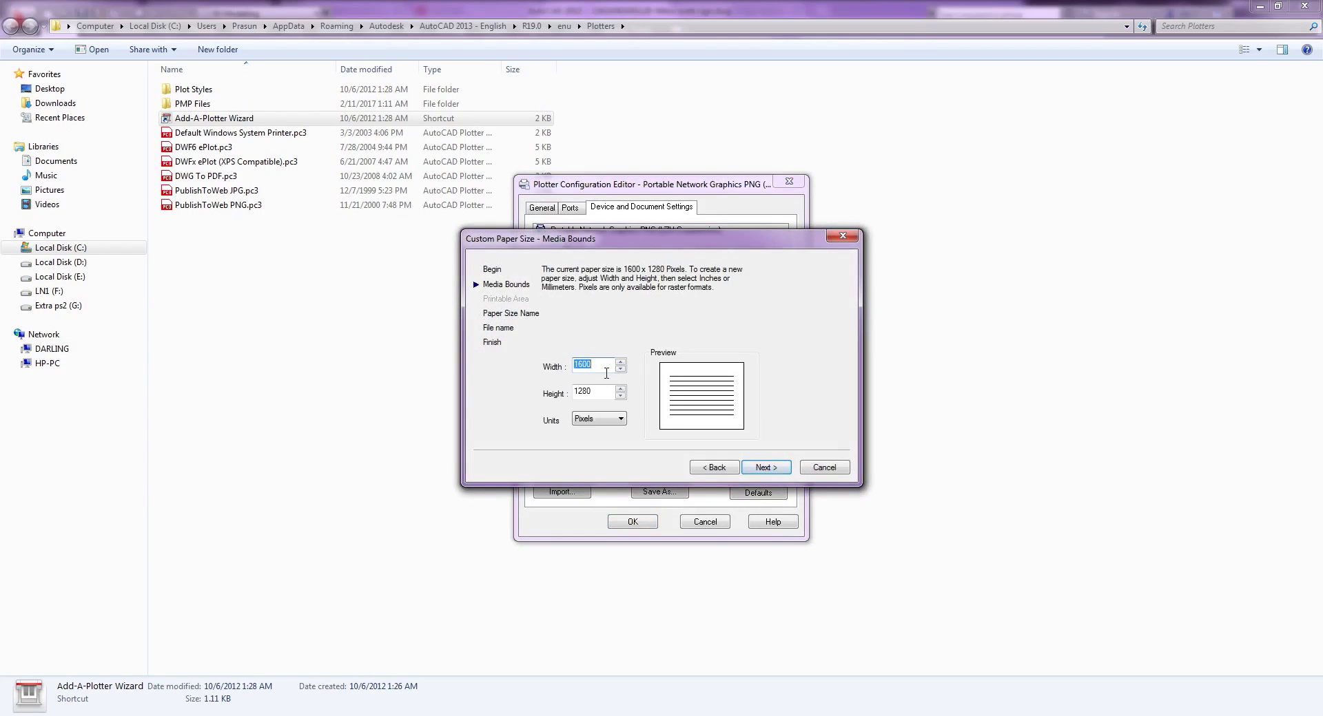
pyautogui.write('4000')
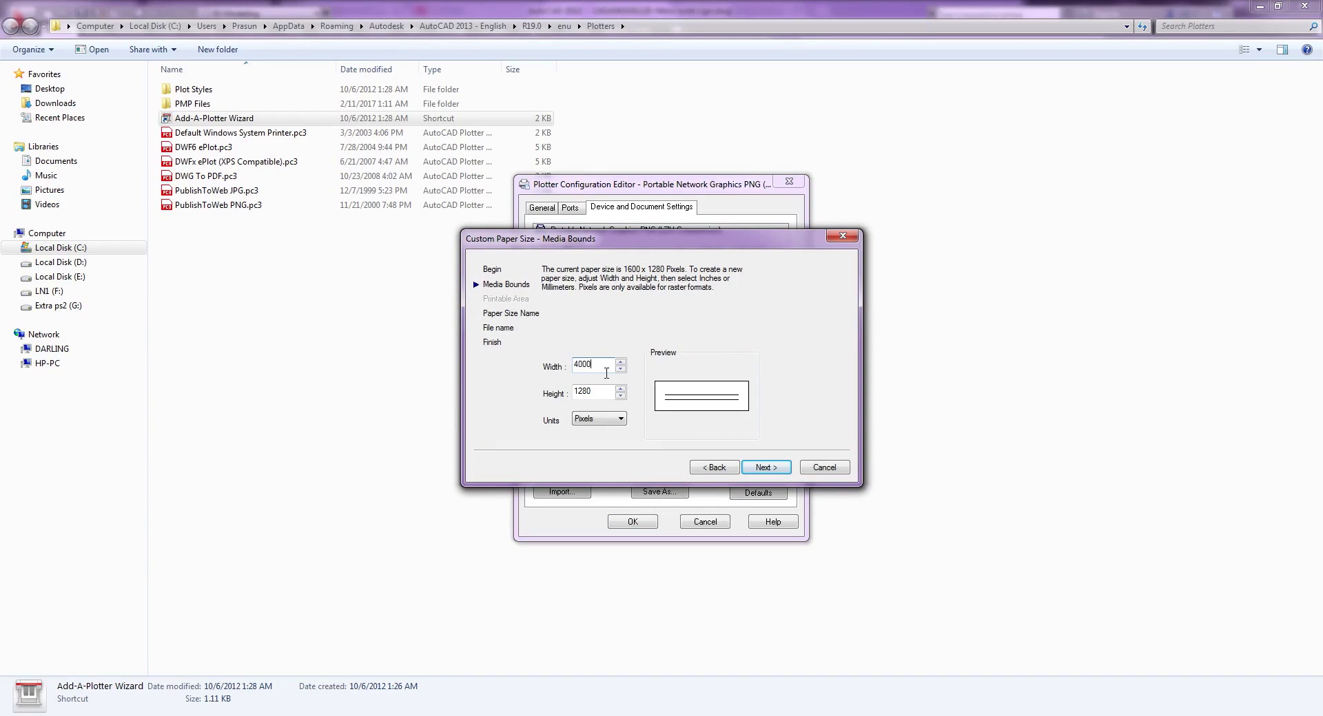
pyautogui.press('Tab')
pyautogui.write('4000')
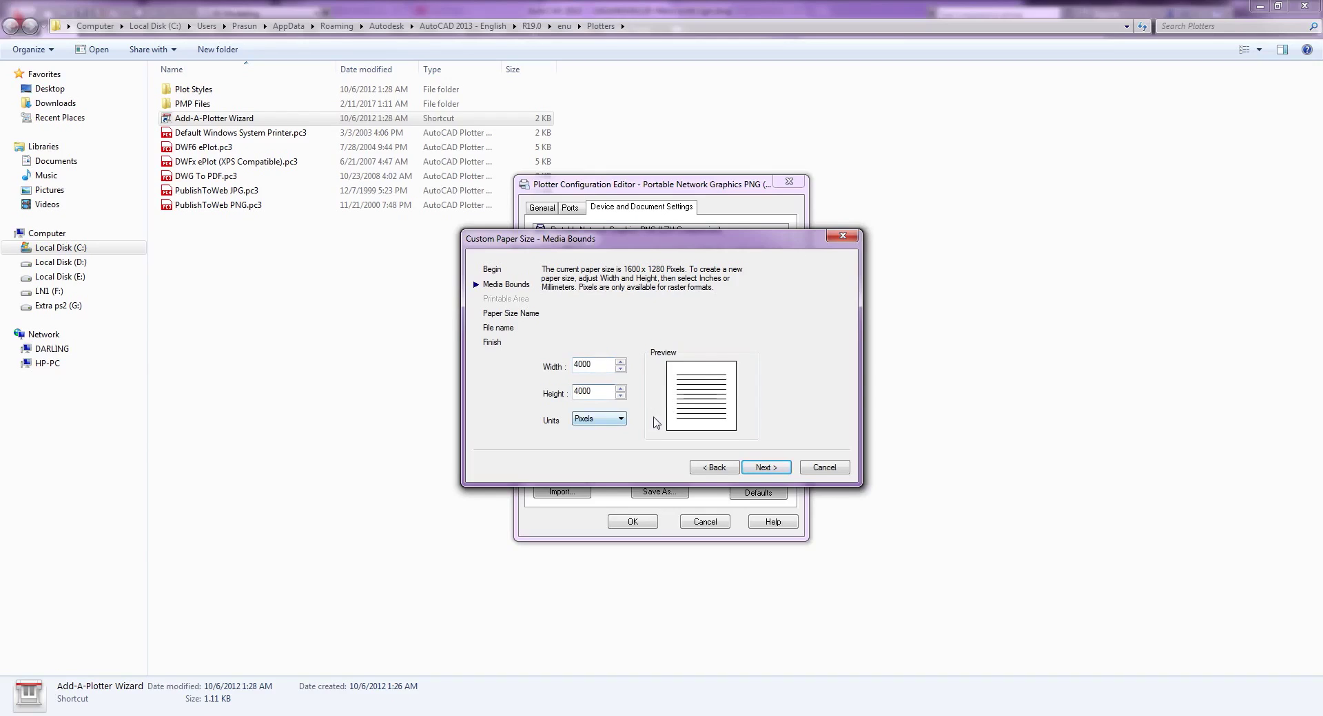
pyautogui.click(766, 468)
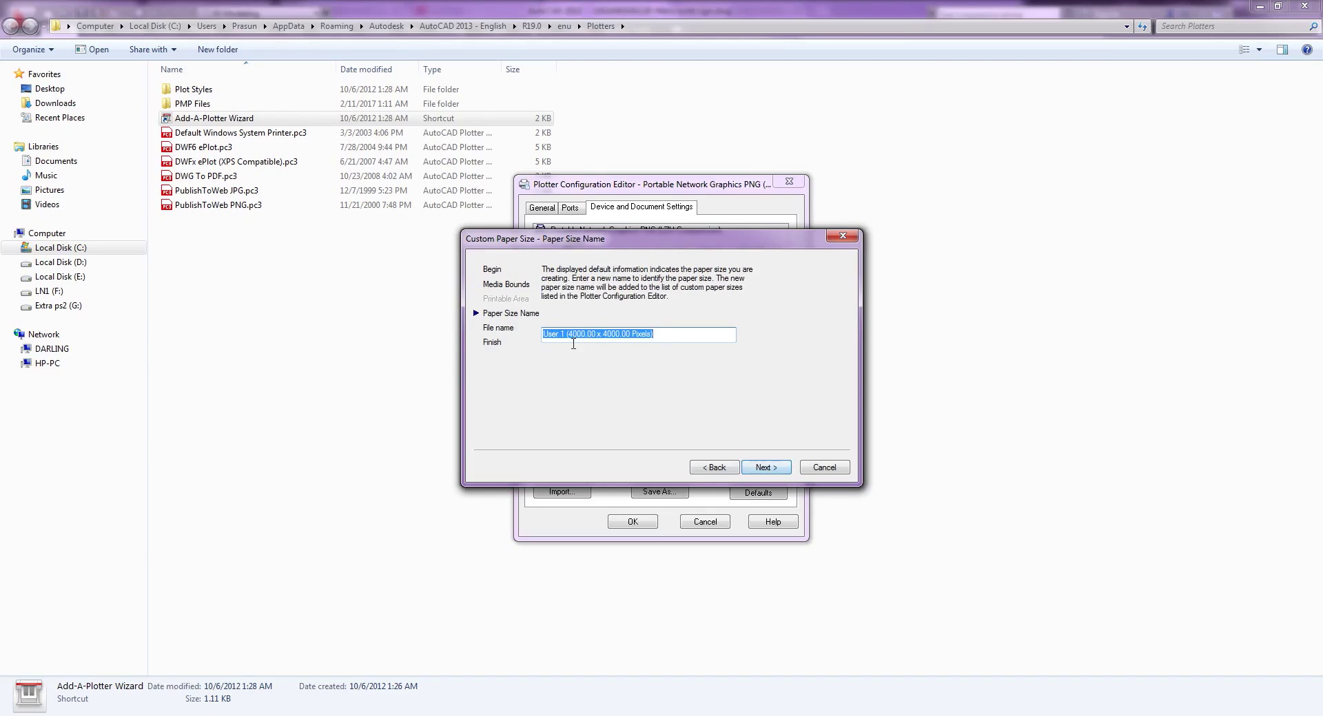
pyautogui.click(764, 469)
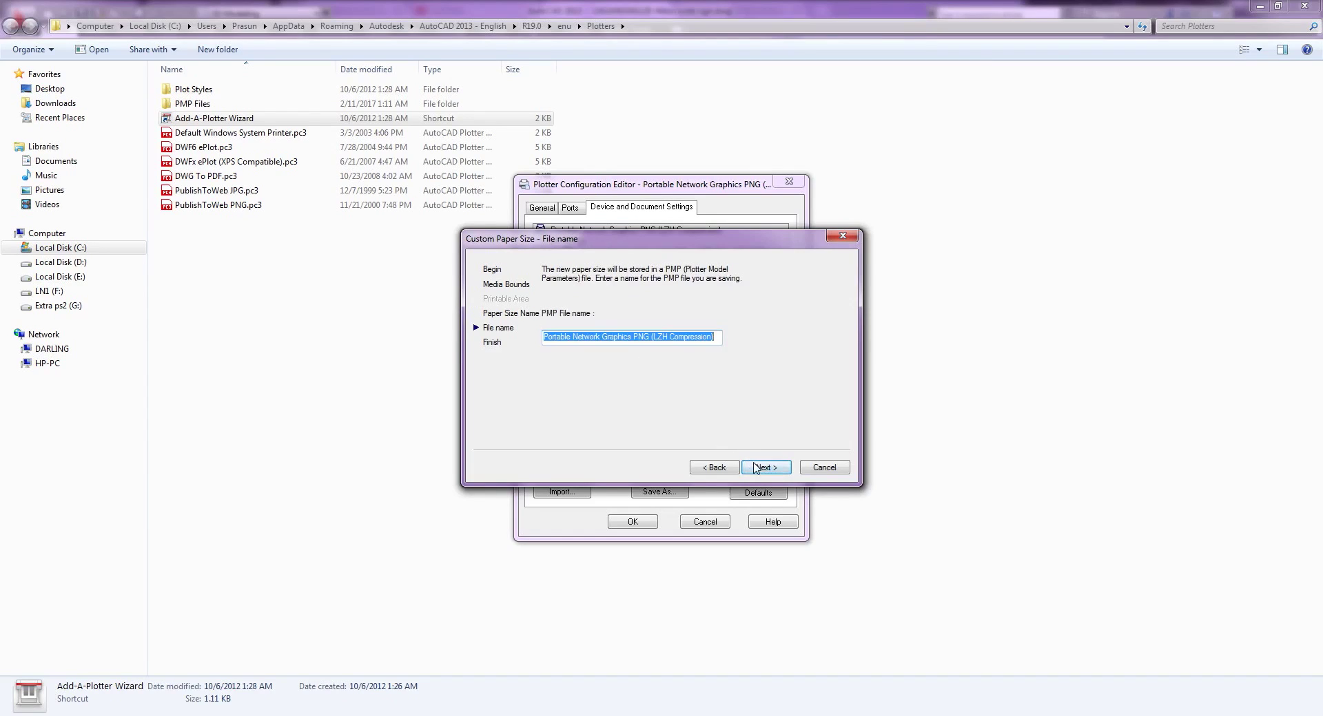
pyautogui.click(767, 469)
pyautogui.click(766, 468)
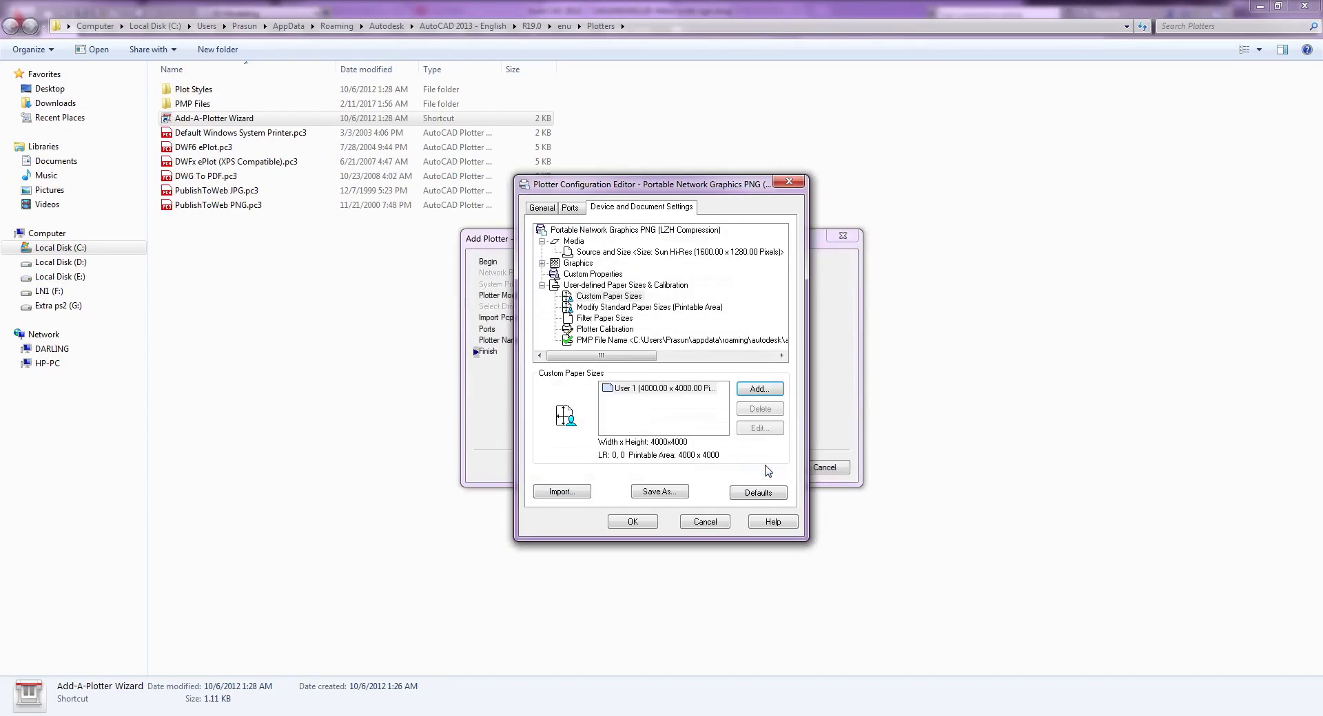
# Save Portable Network Graphics PNG (LZH Compression).pc3, close the editor and finish the Add Plotter wizard.
pyautogui.click(659, 491)
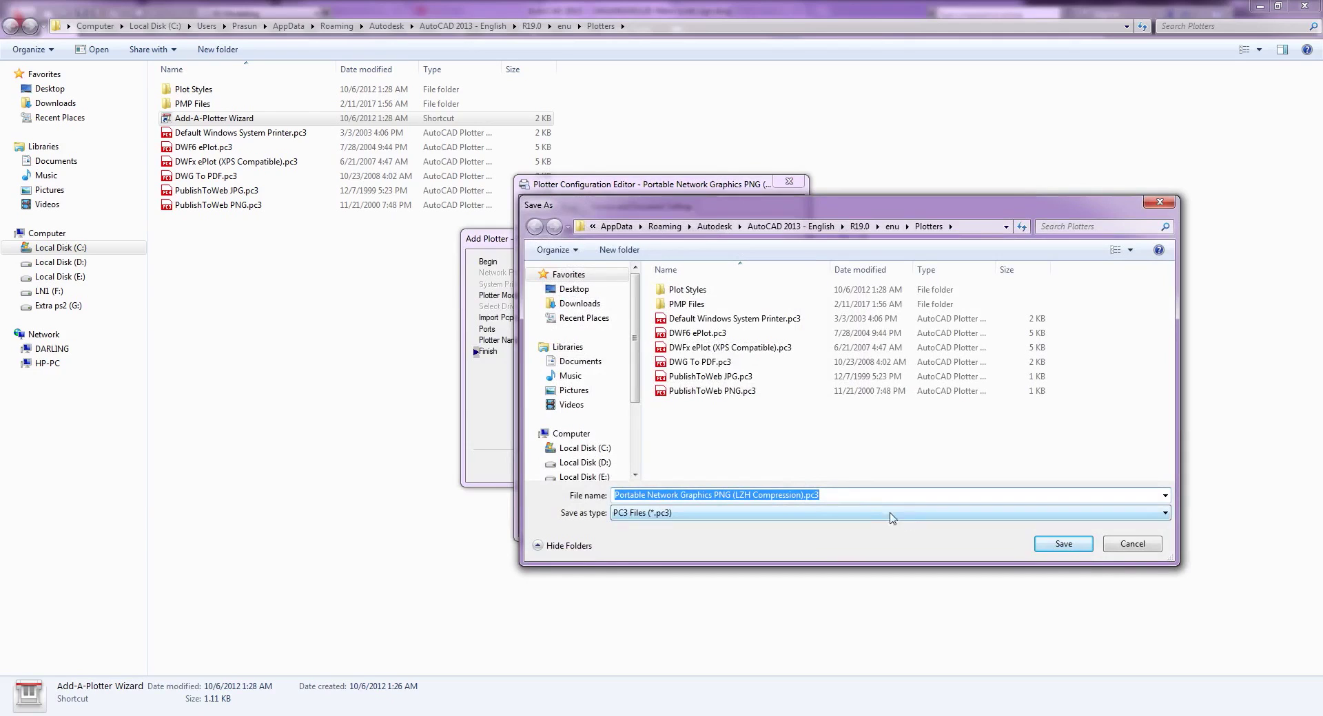
pyautogui.click(1062, 544)
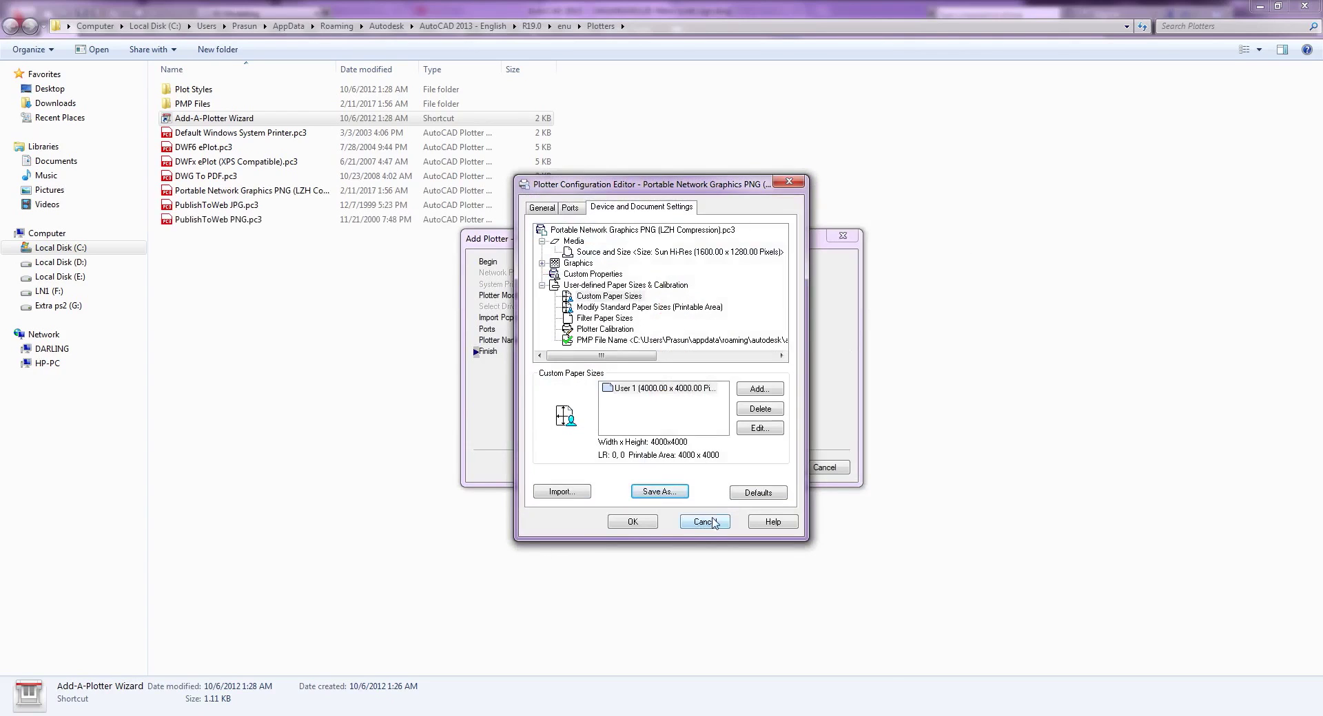
pyautogui.click(629, 522)
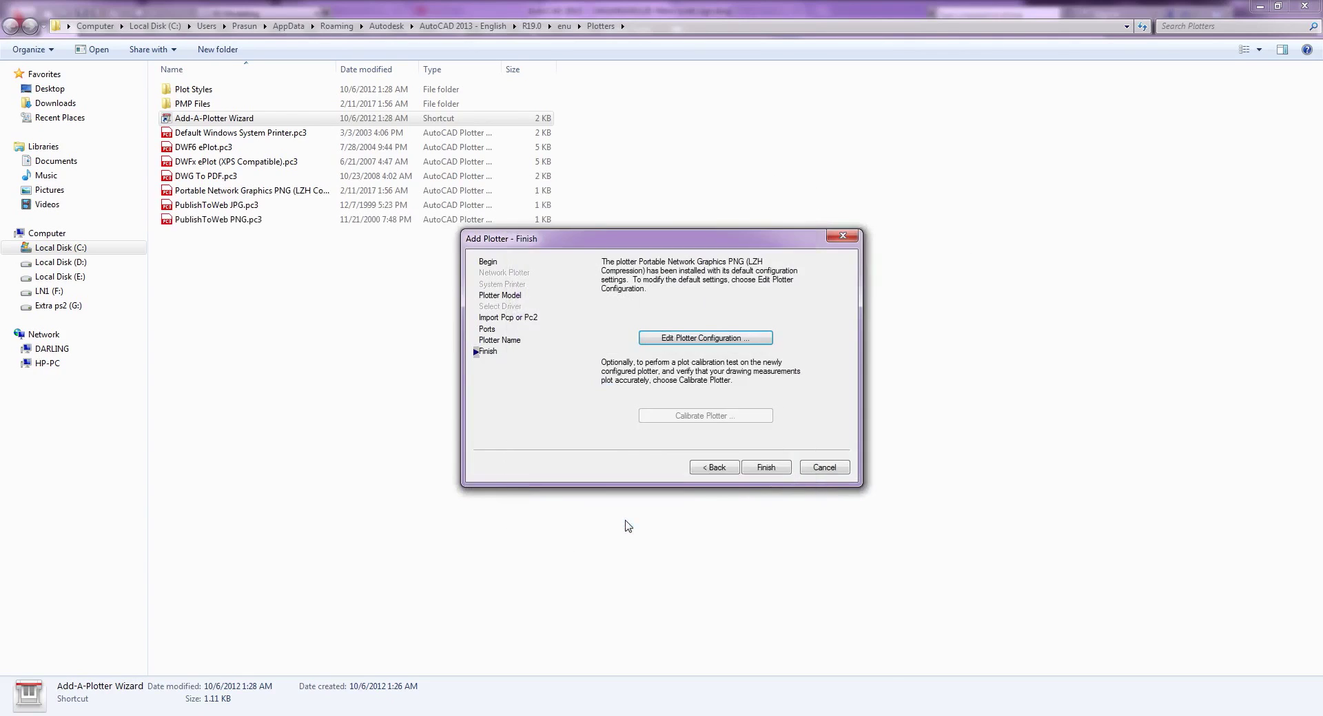
pyautogui.click(766, 467)
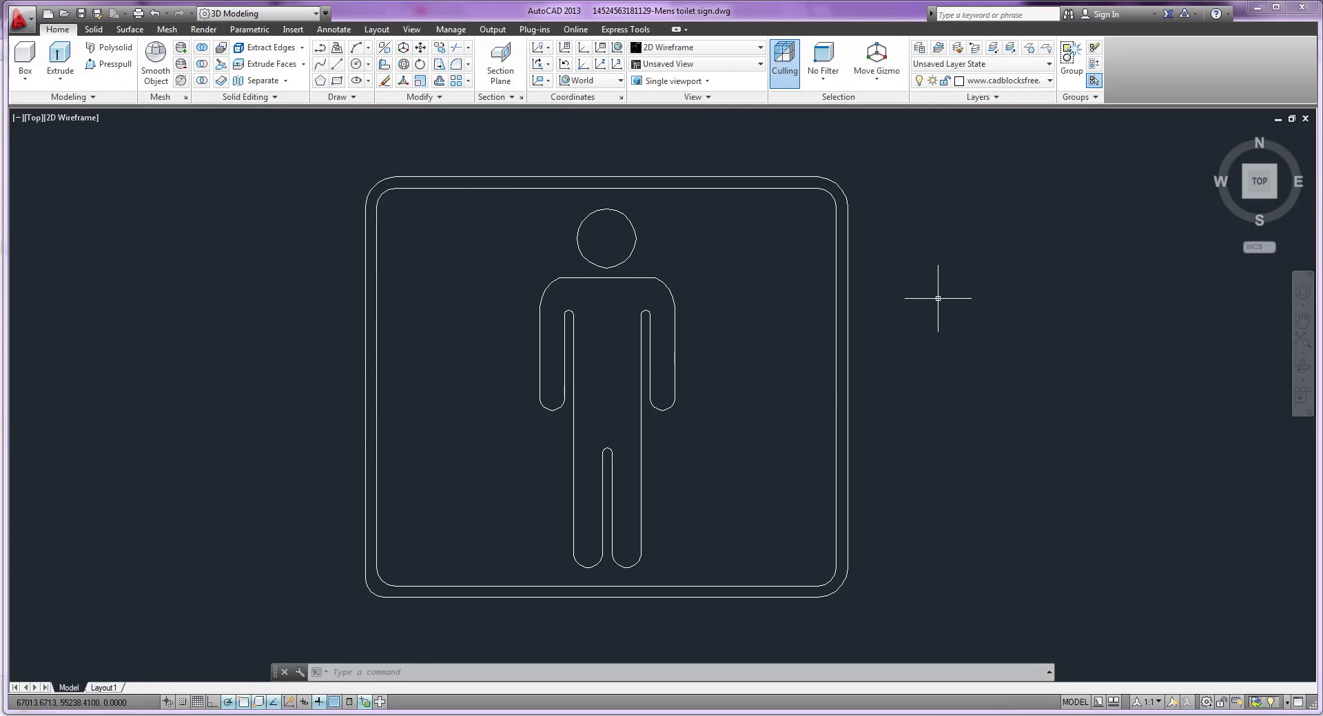
# Plot the sign with the PNG plotter on 2550 × 3300 pixel paper, saving into the CAD folder.
pyautogui.write('plot')
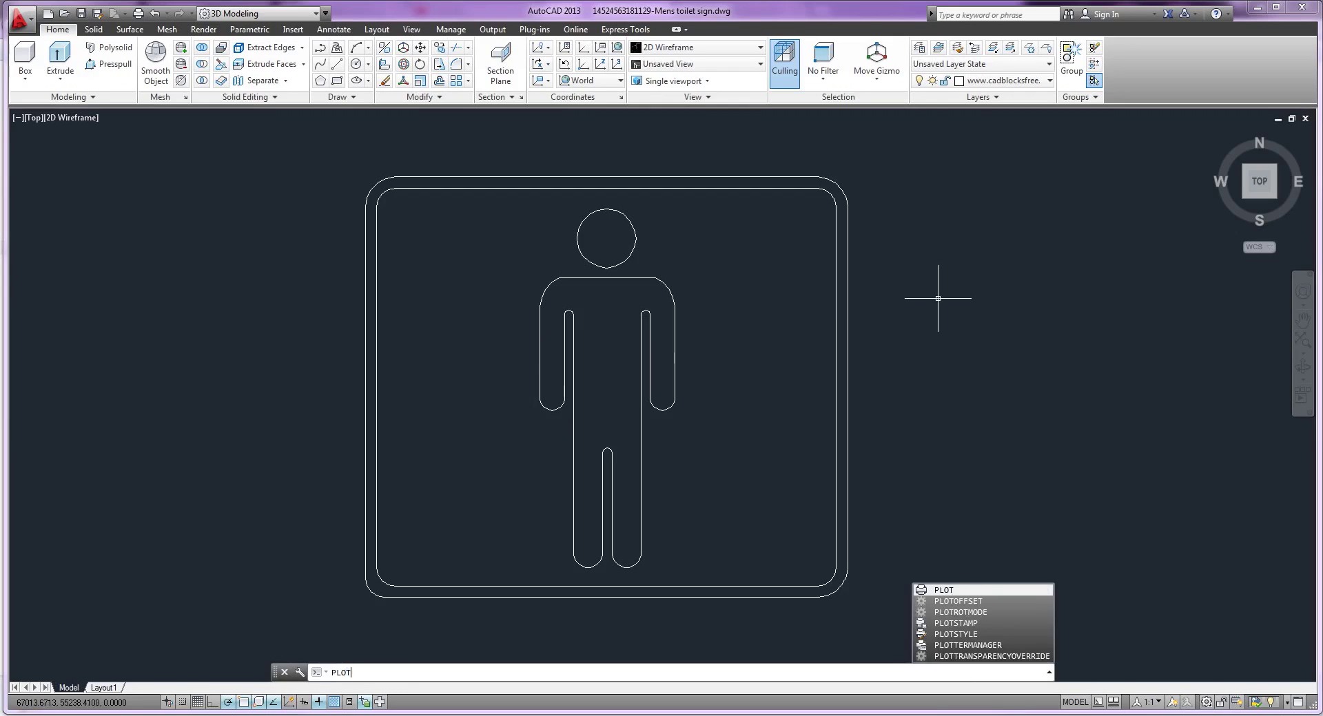
pyautogui.press('Return')
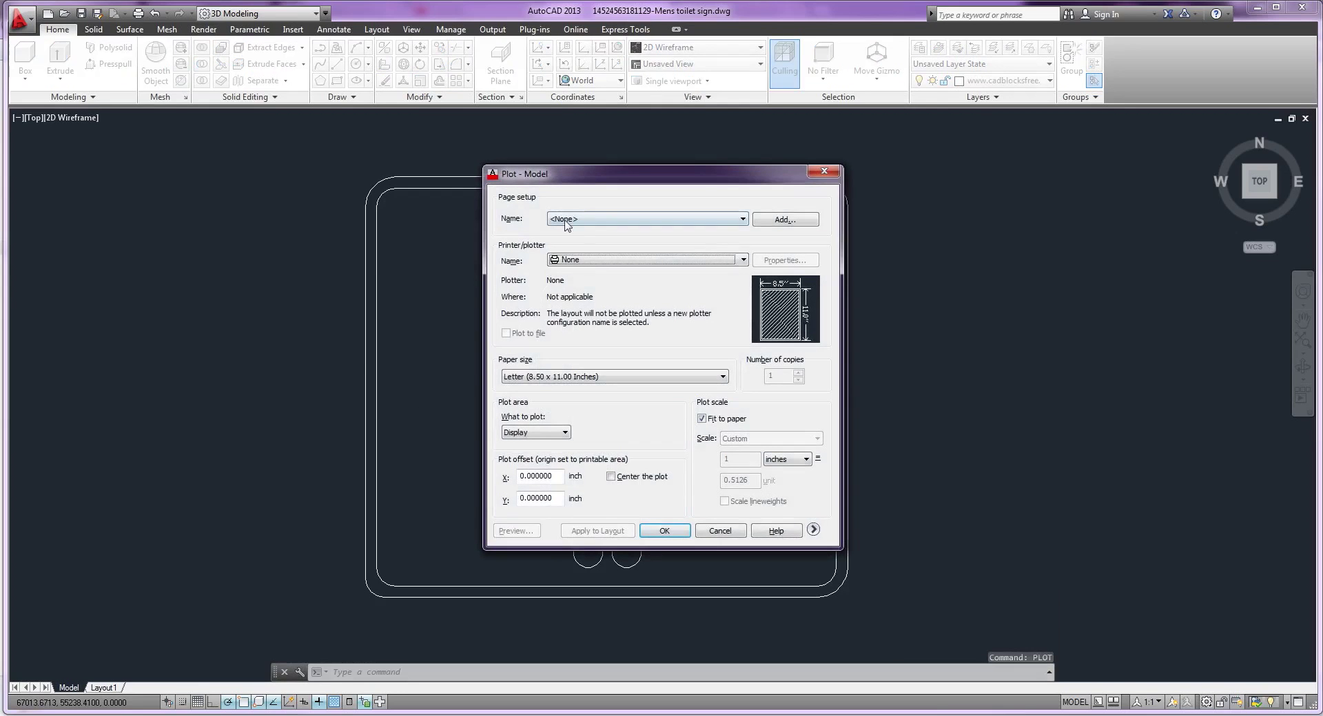
pyautogui.click(609, 262)
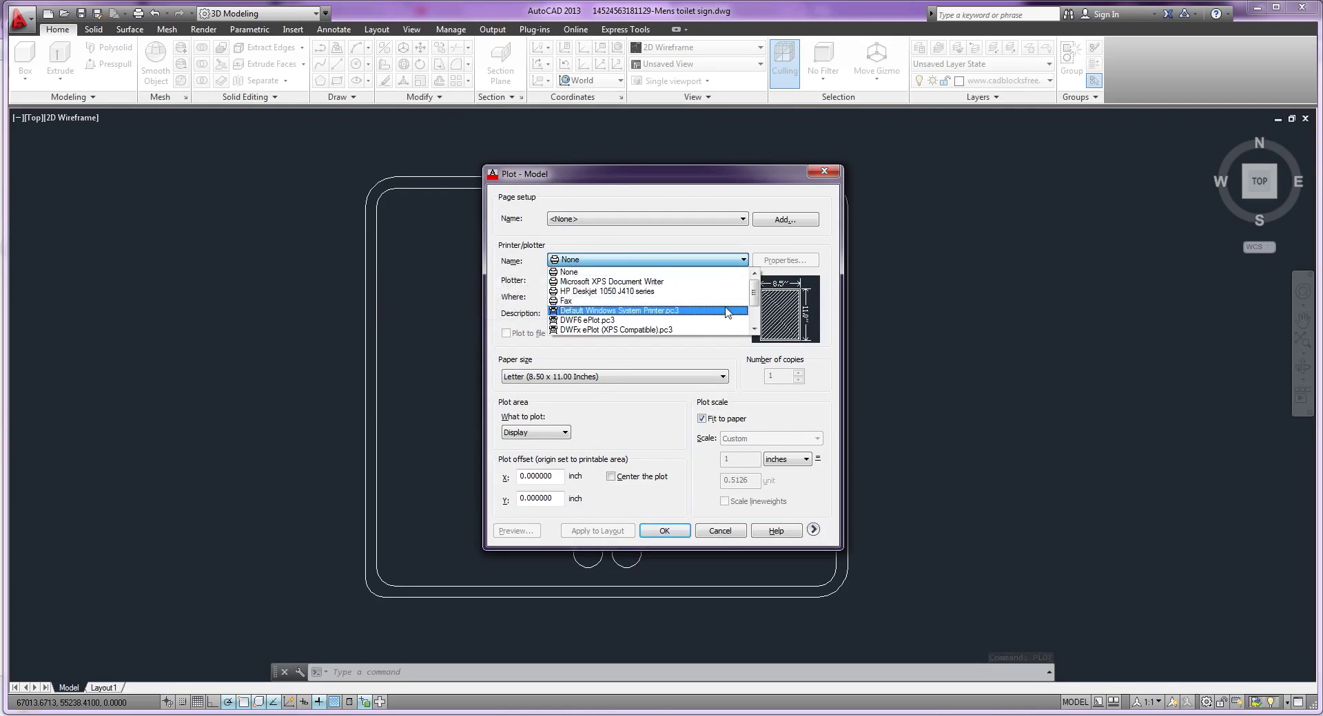
pyautogui.scroll(-2, 717, 314)
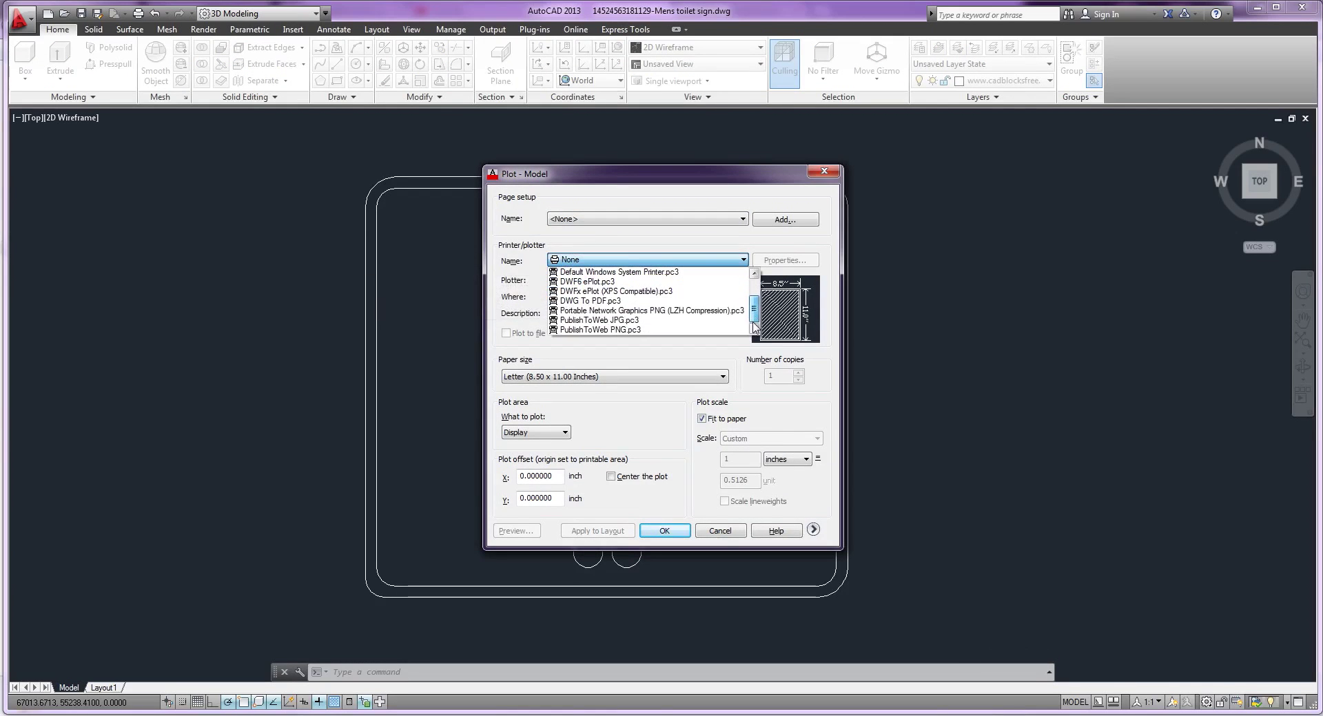
pyautogui.click(687, 311)
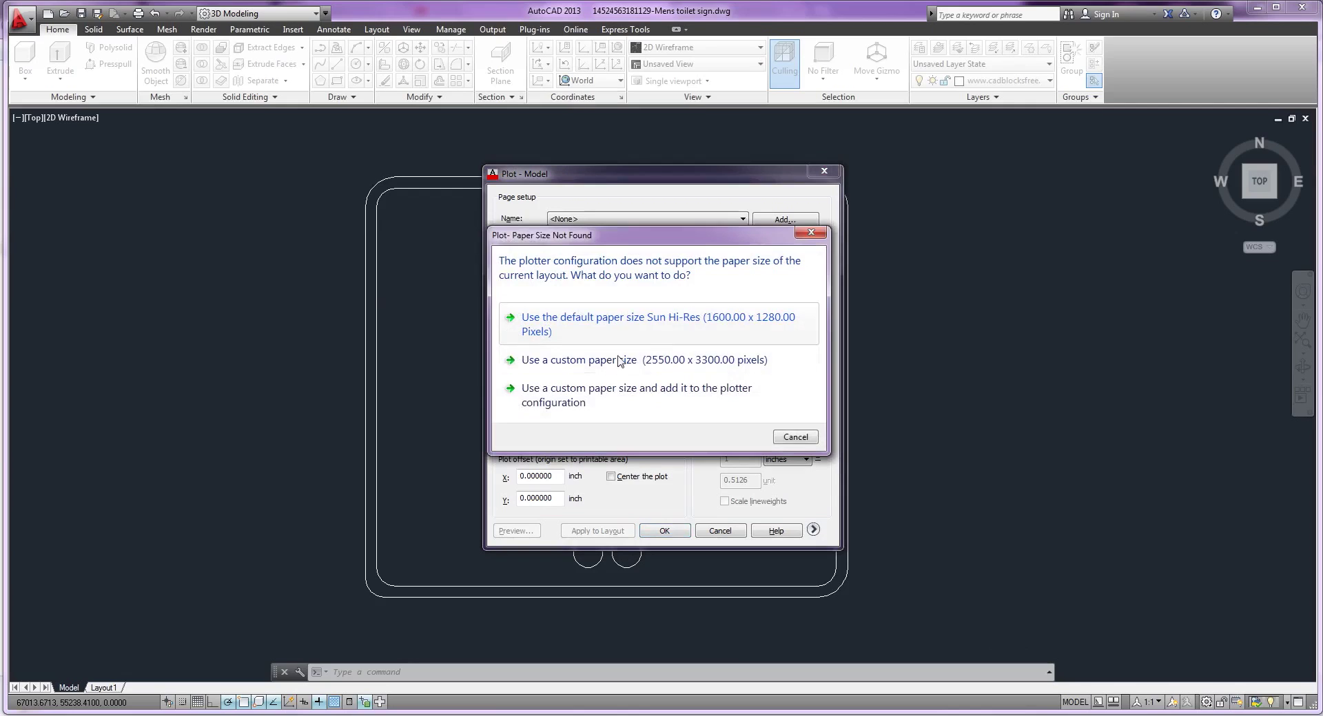
pyautogui.click(661, 360)
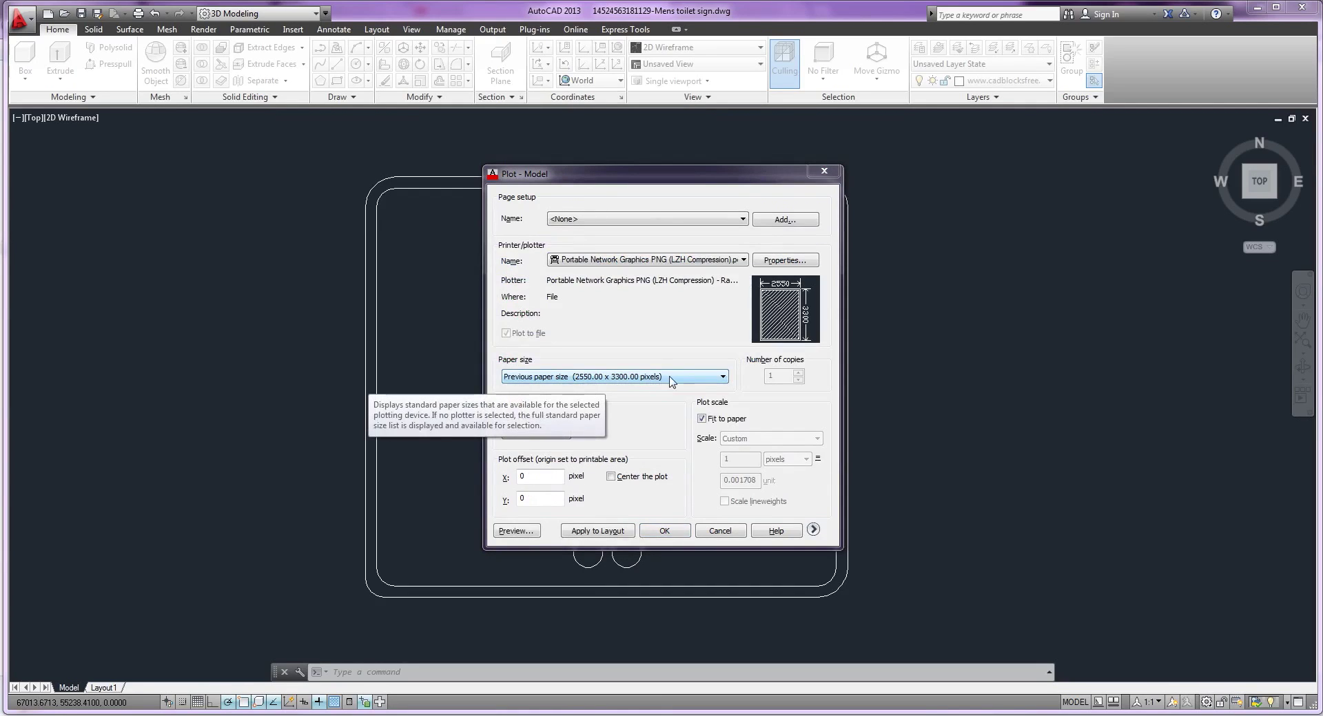
pyautogui.click(665, 531)
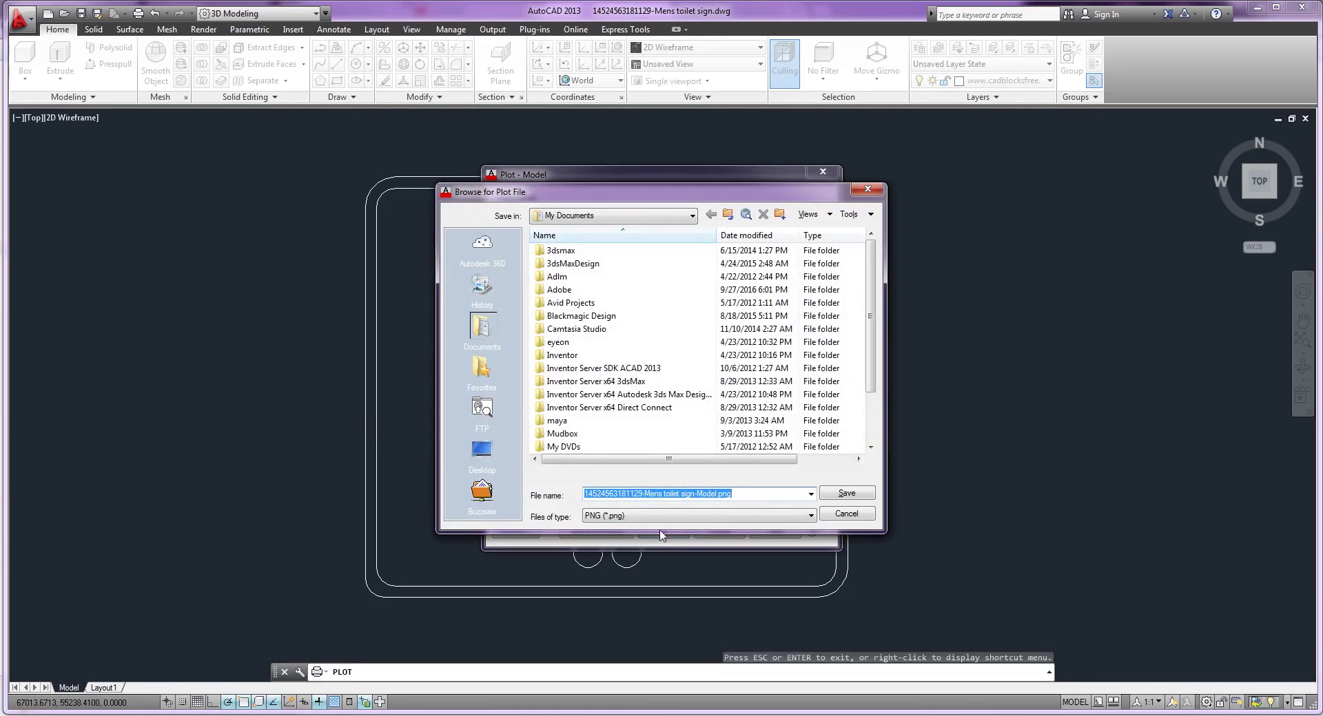
pyautogui.doubleClick(563, 300)
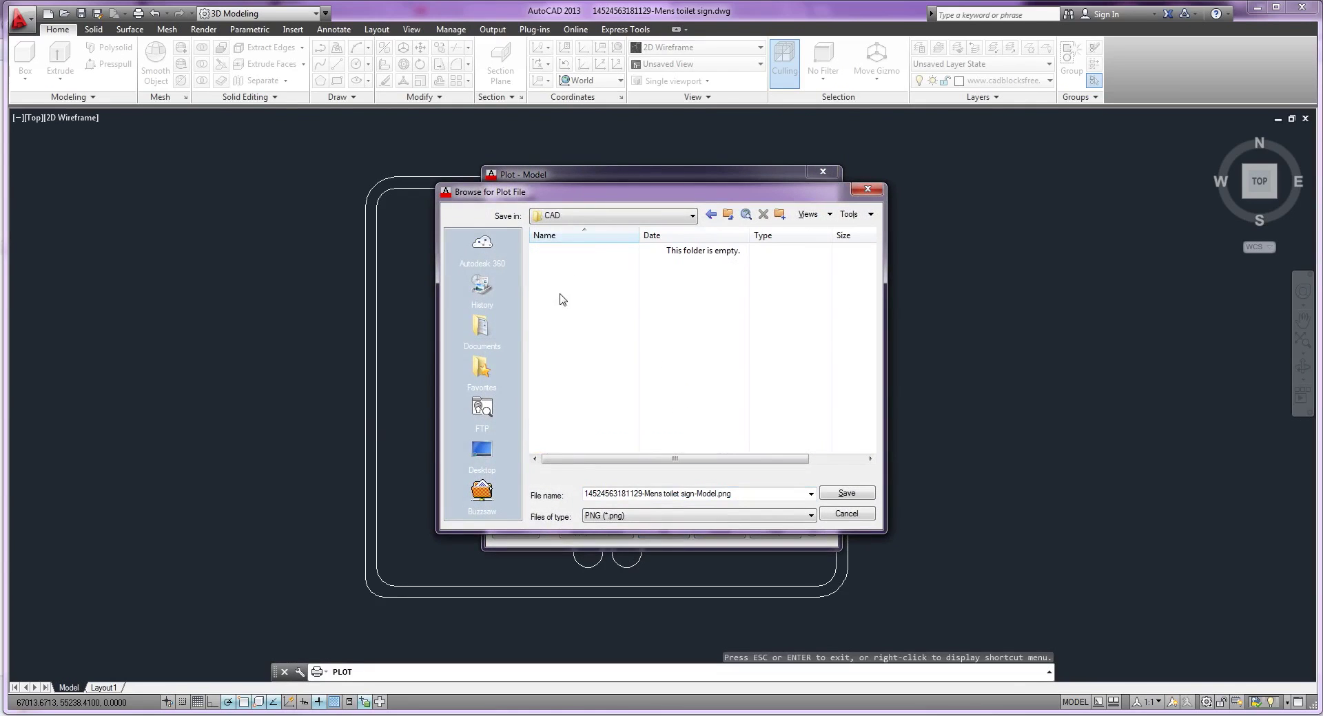
pyautogui.click(849, 496)
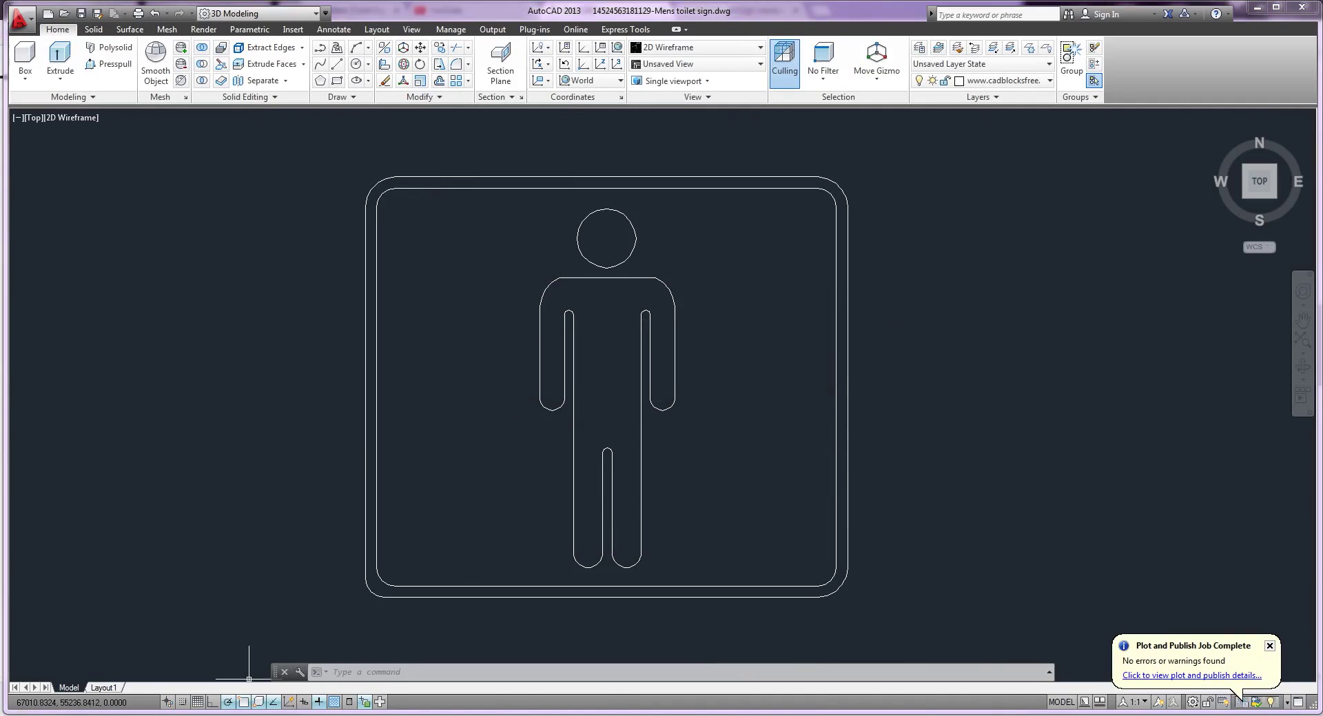
# Open the exported PNG from the CAD folder in Picasa Photo Viewer.
pyautogui.hotkey('alt', 'Tab')
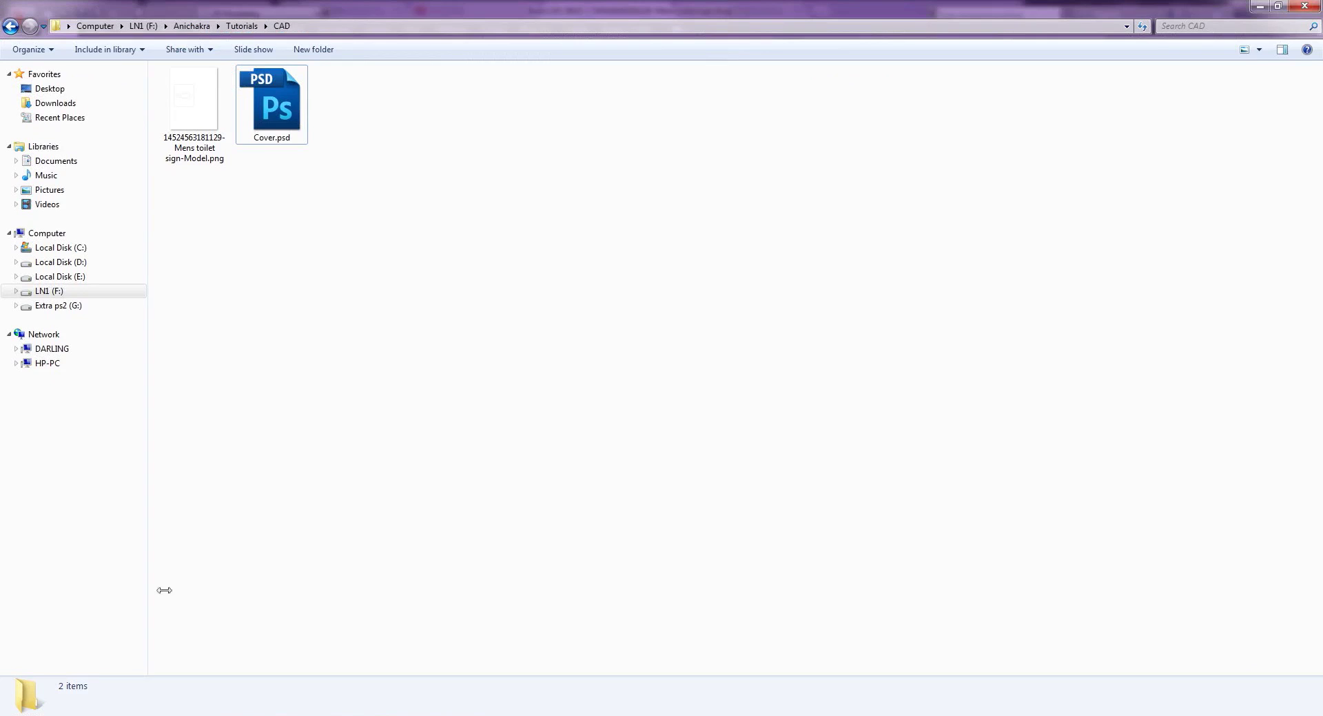
pyautogui.click(201, 136)
pyautogui.doubleClick(201, 135)
pyautogui.scroll(-3, 655, 319)
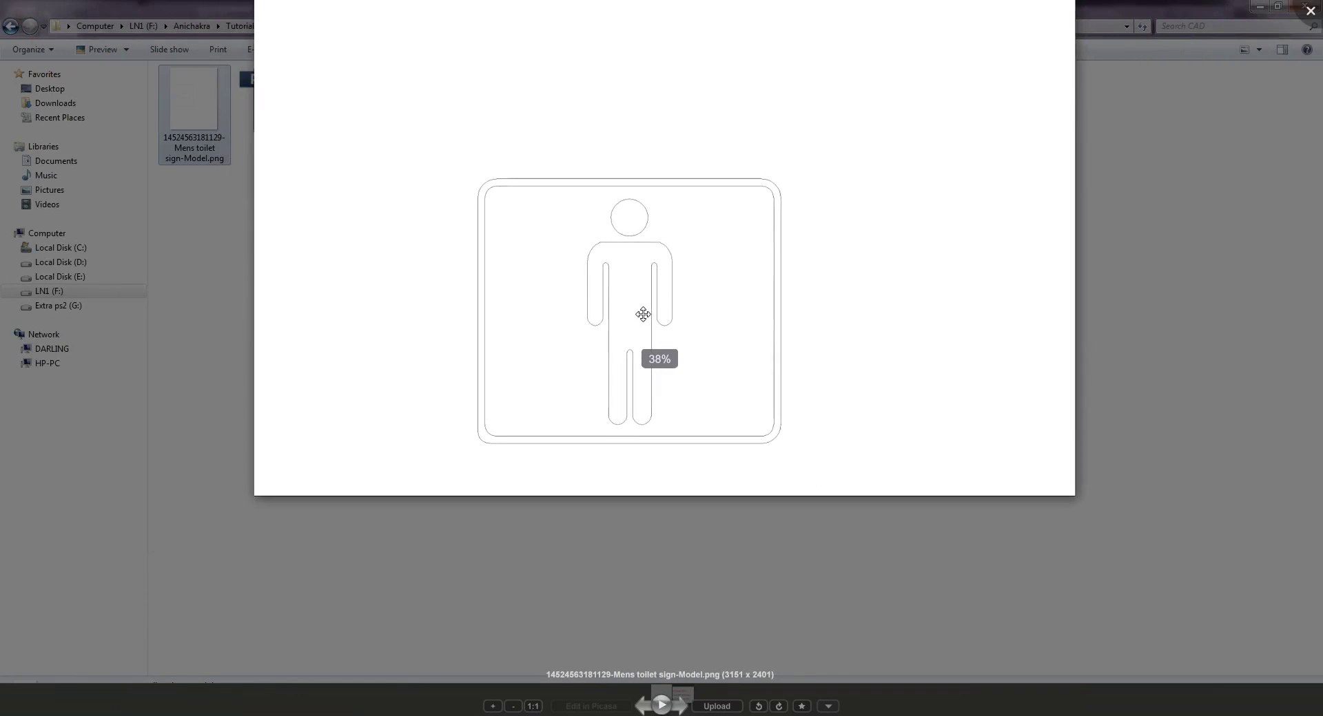
pyautogui.click(1311, 10)
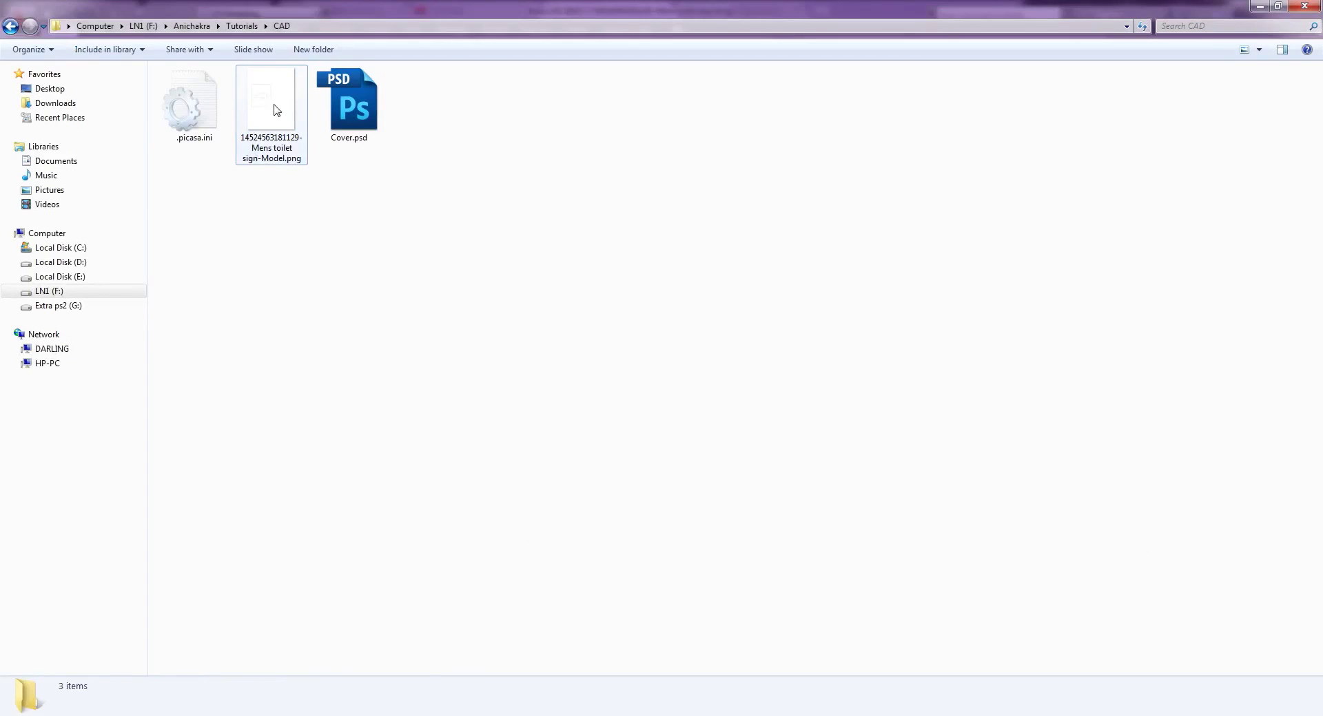
# Reopen and zoom into the 3151 × 2401 PNG, then close it and dismiss the plot-complete notice.
pyautogui.doubleClick(279, 119)
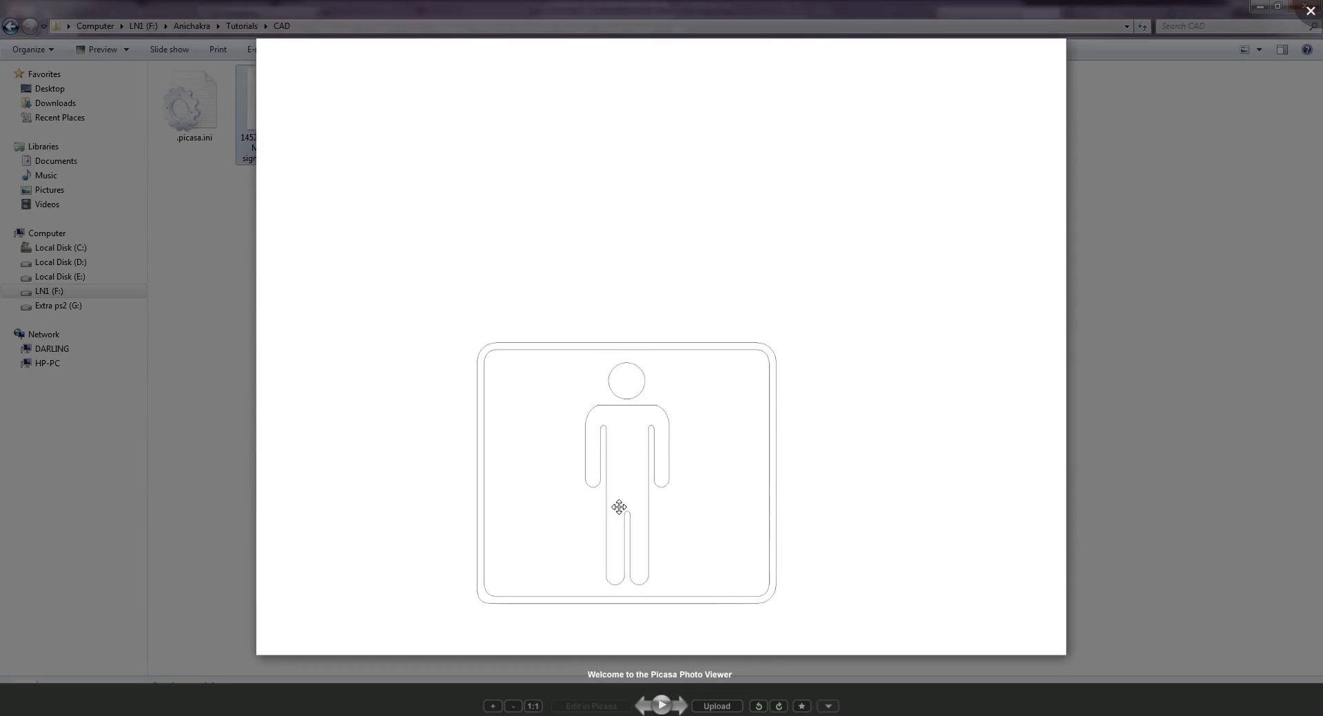
pyautogui.scroll(1, 619, 508)
pyautogui.scroll(3, 618, 507)
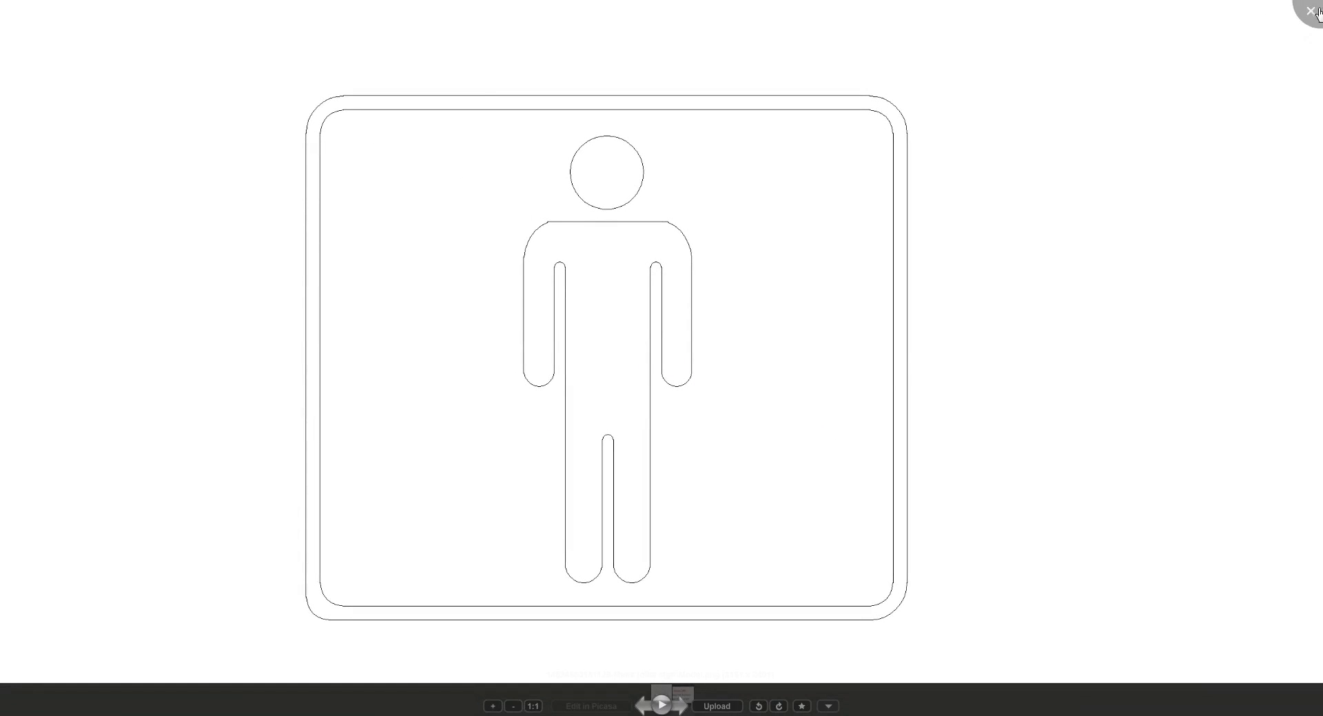
pyautogui.scroll(-3, 1224, 61)
pyautogui.click(1223, 60)
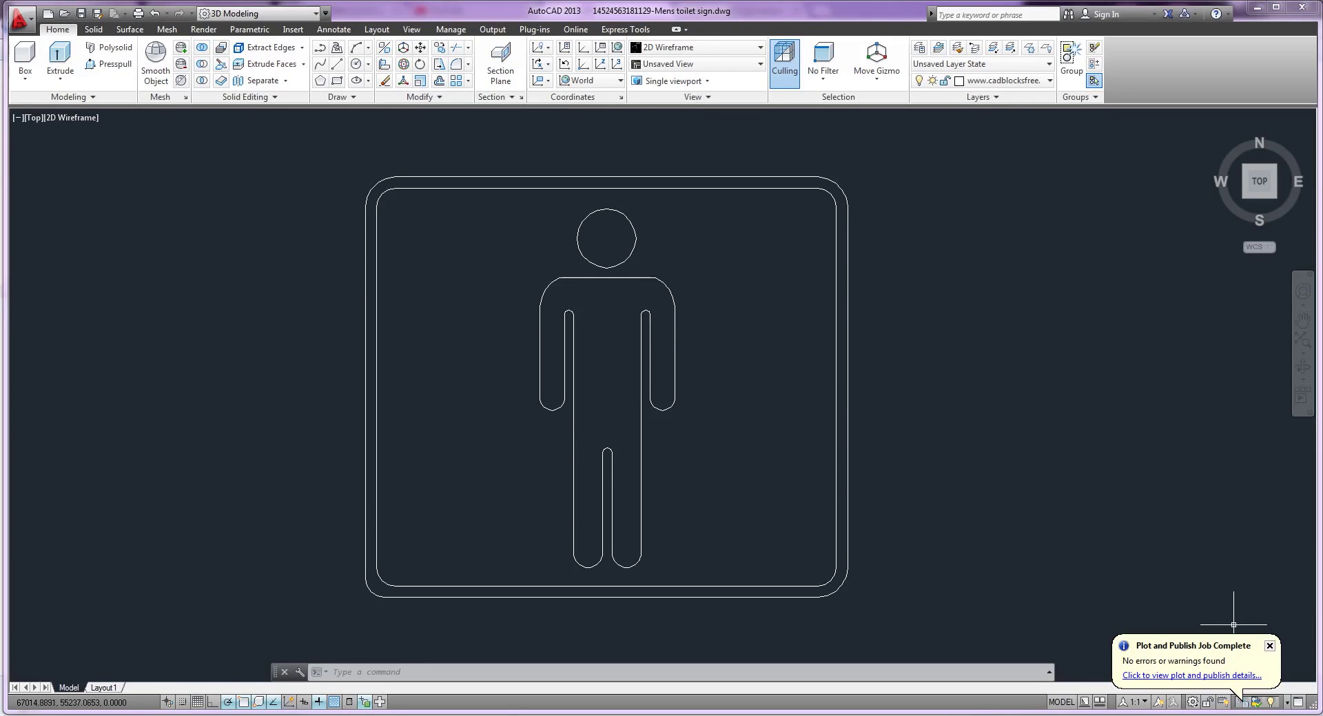
pyautogui.click(1269, 646)
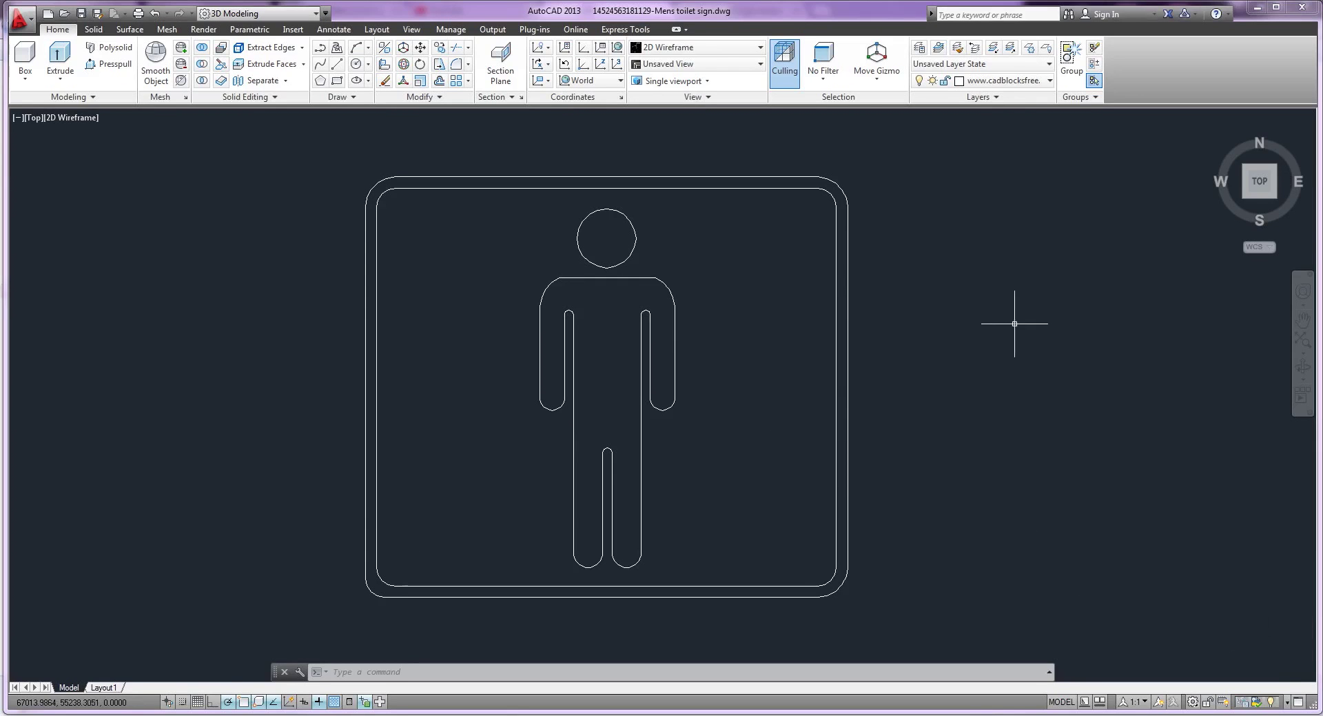
pyautogui.write('PLOTTERMANAGER')
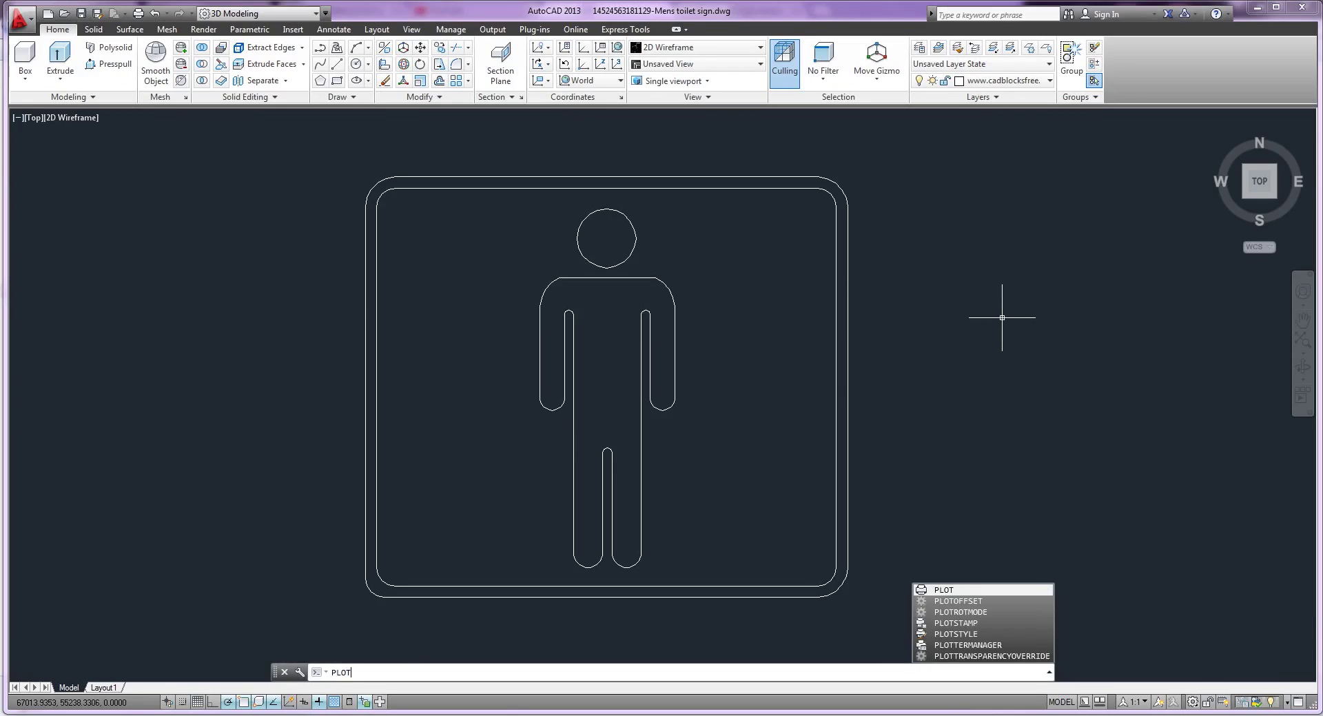
# Start Add-A-Plotter from the Plotters folder for My Computer, under Raster File Formats.
pyautogui.click(965, 645)
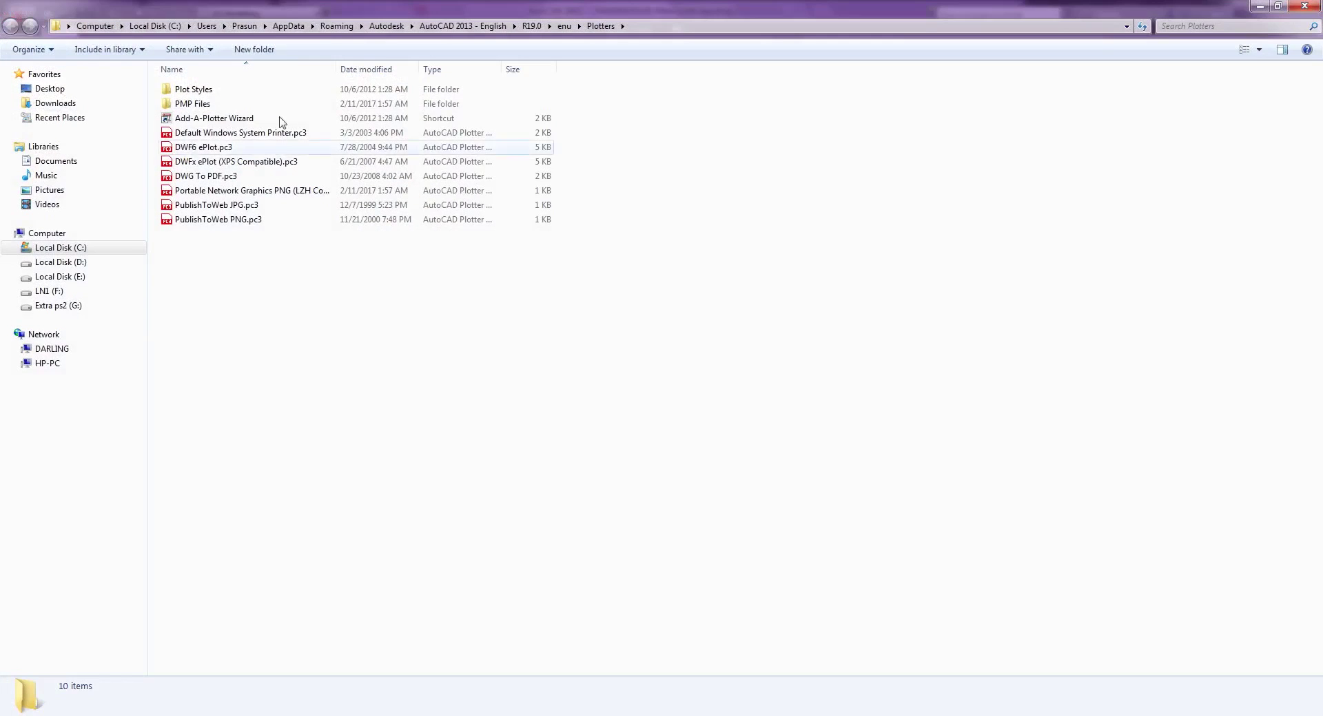
pyautogui.doubleClick(242, 118)
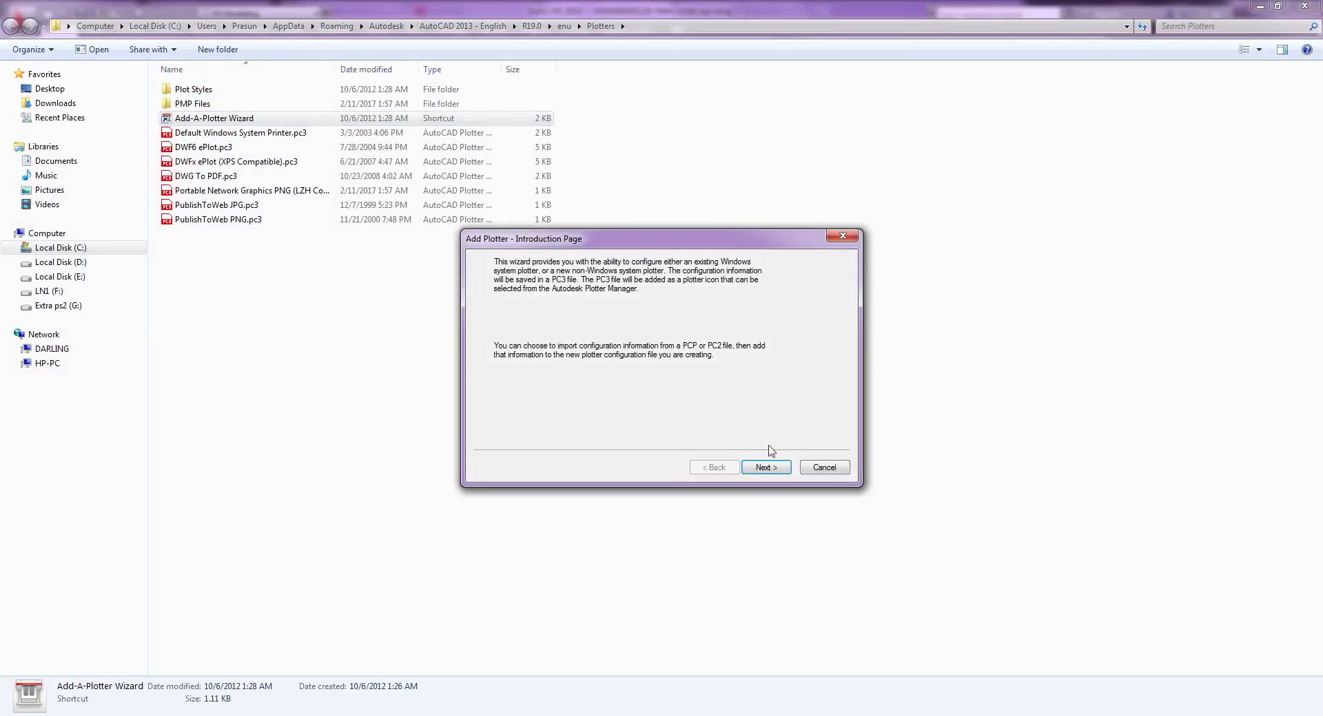
pyautogui.click(765, 468)
pyautogui.click(765, 469)
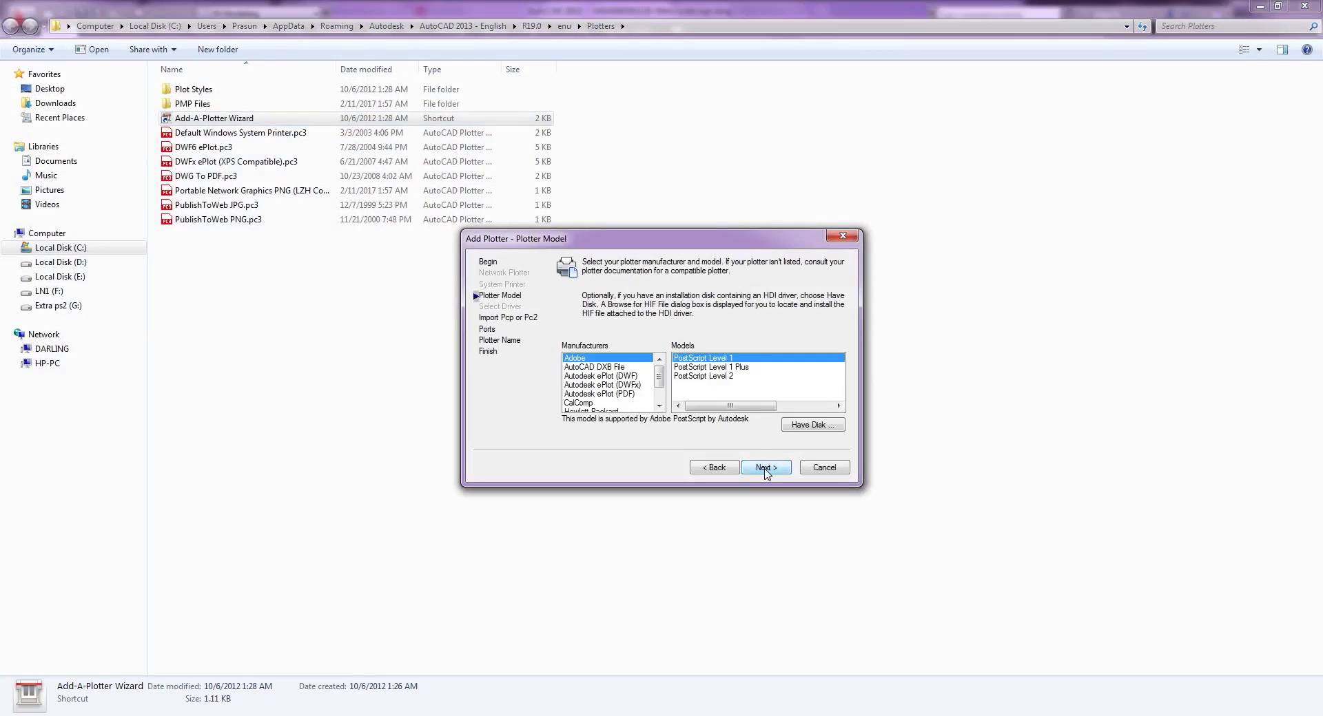
pyautogui.scroll(-1, 624, 394)
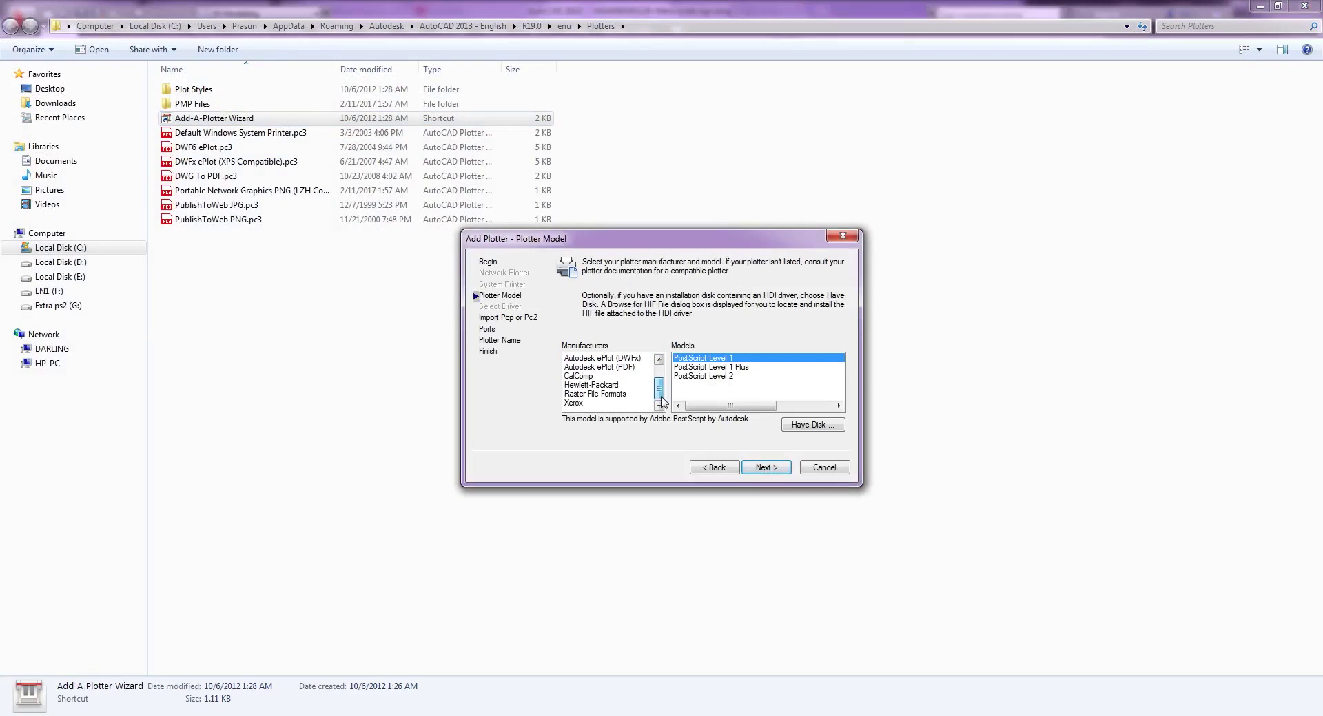
pyautogui.click(615, 394)
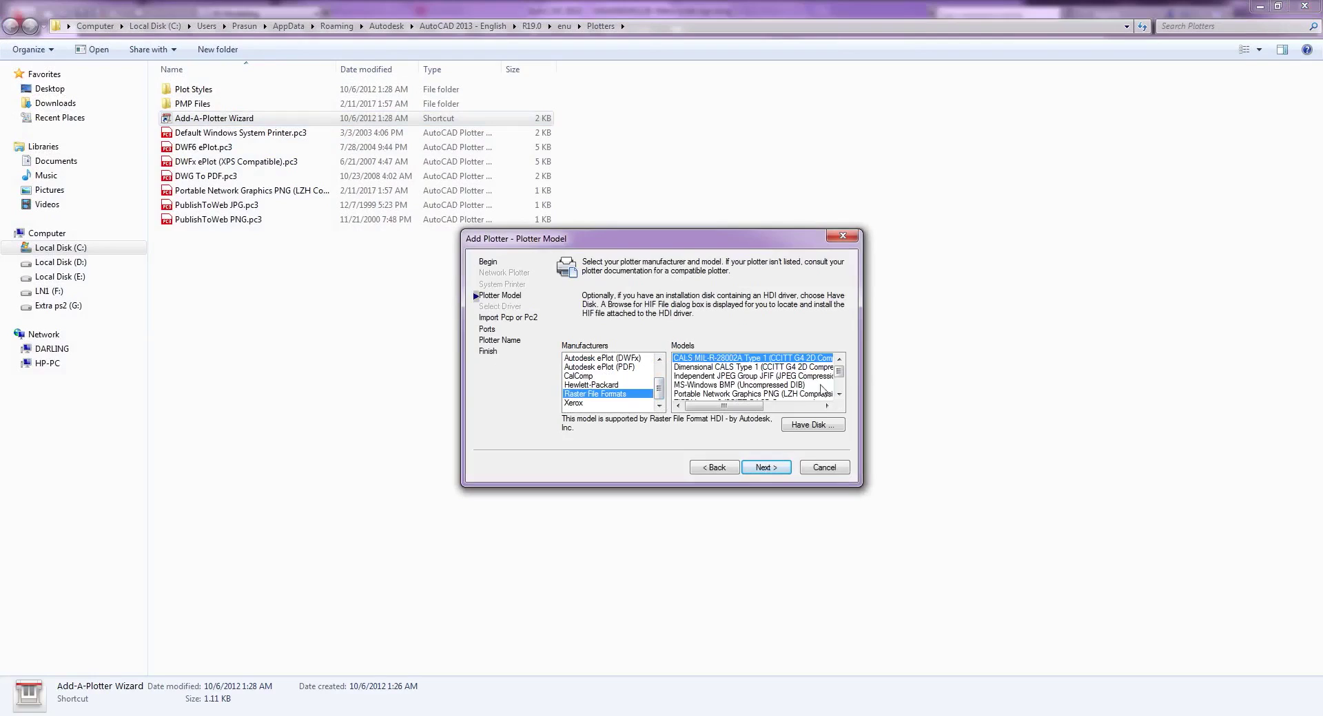
# Choose TIFF Version 6 (Uncompressed), keep Plot to File and the default plotter name.
pyautogui.scroll(-2, 822, 390)
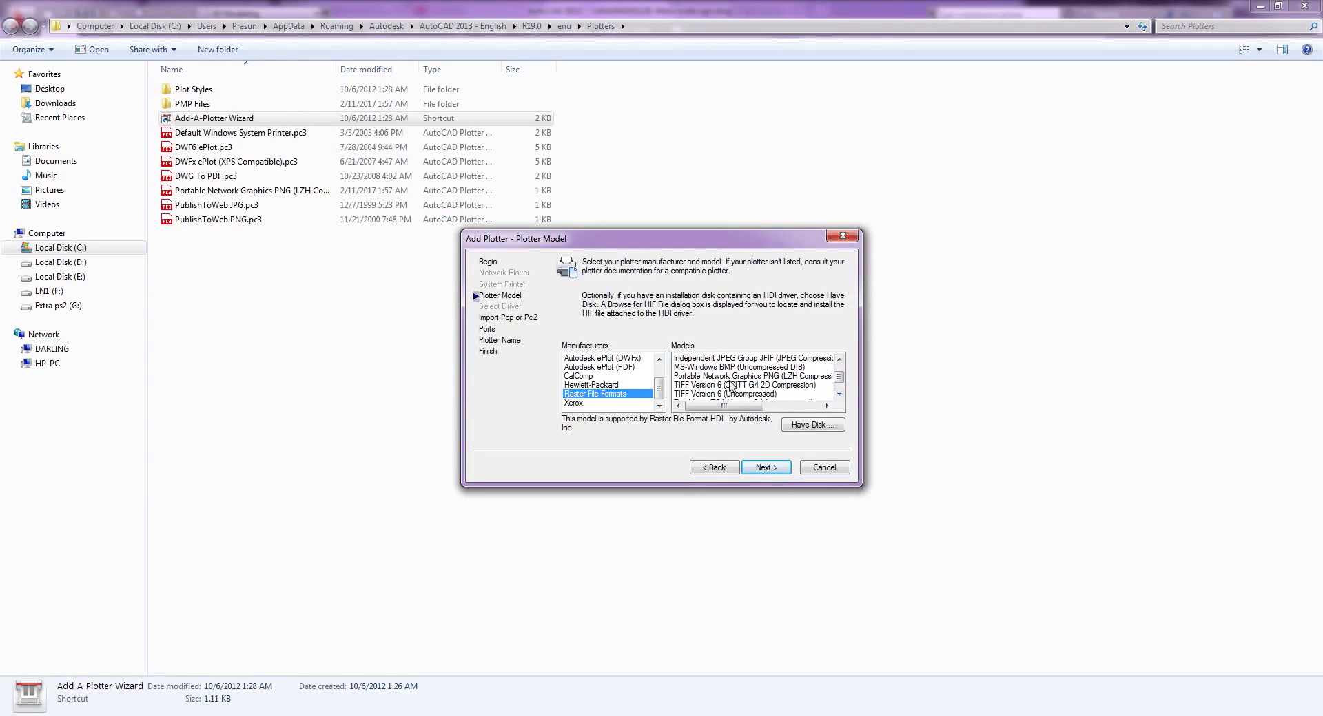
pyautogui.click(731, 386)
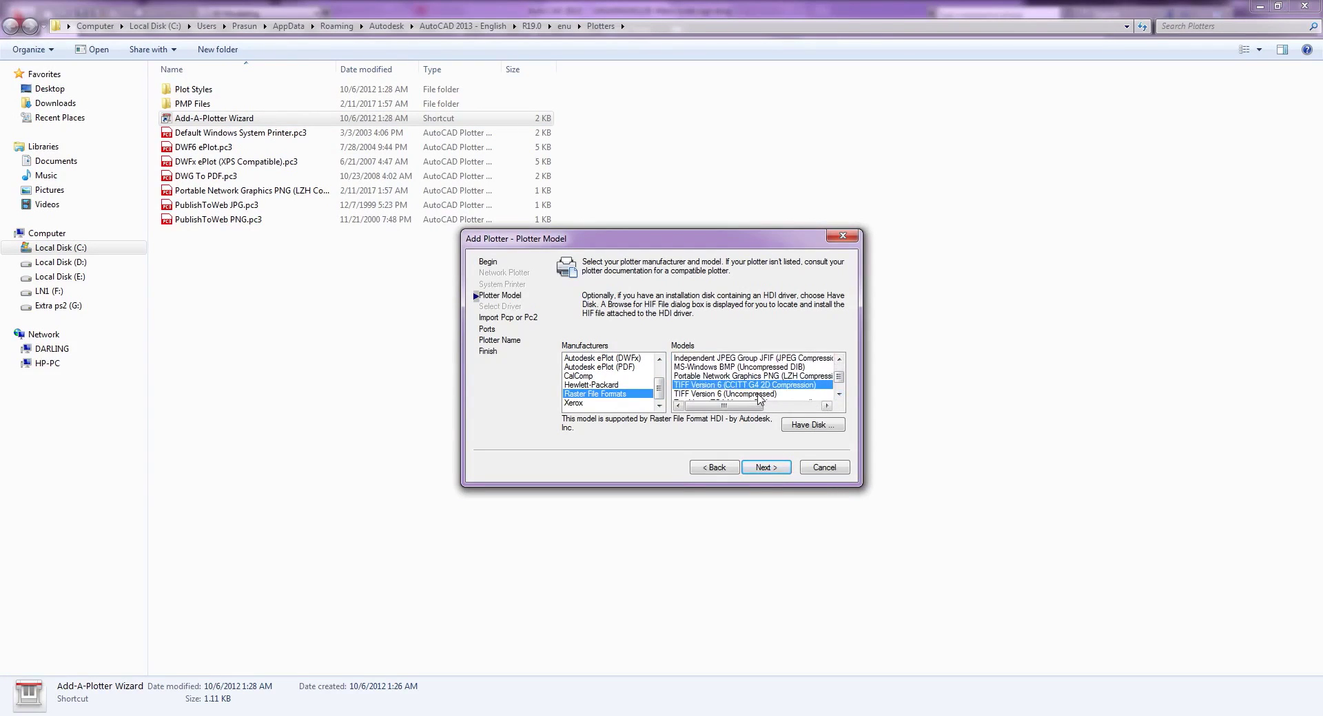
pyautogui.click(760, 395)
pyautogui.click(838, 394)
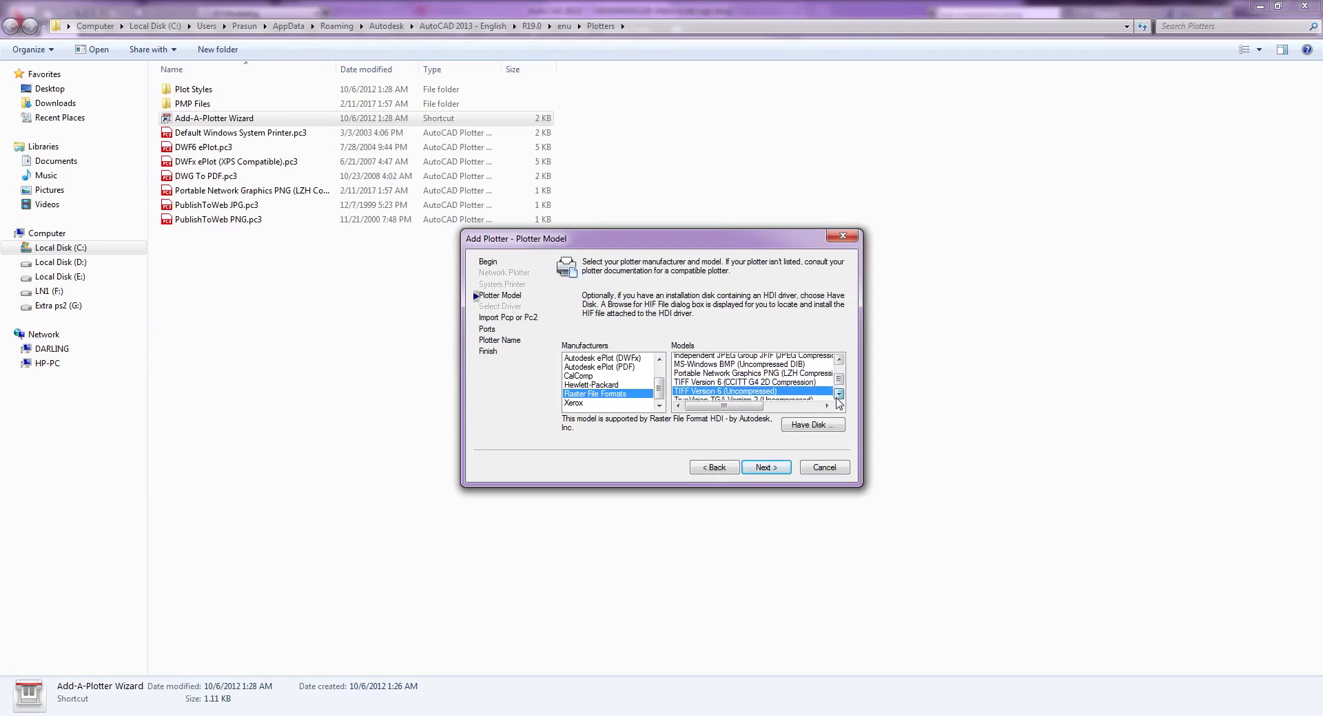
pyautogui.click(839, 395)
pyautogui.click(768, 469)
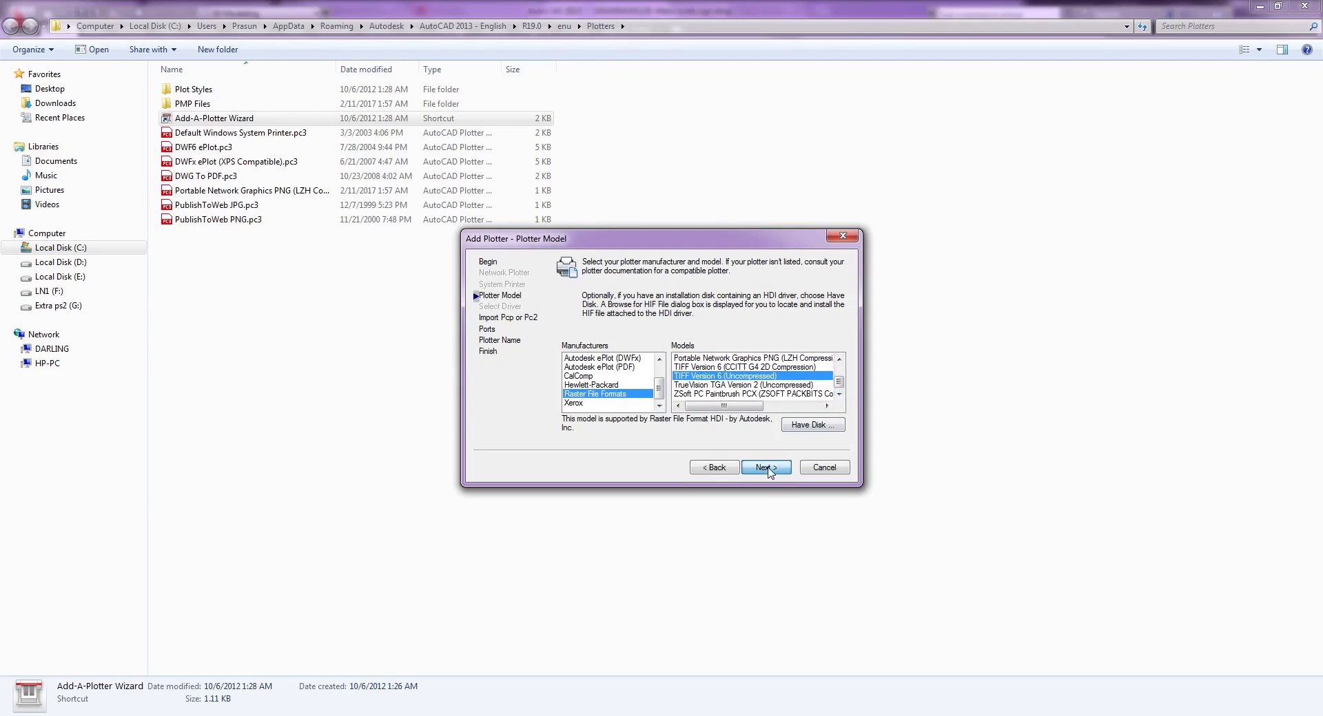
pyautogui.click(770, 471)
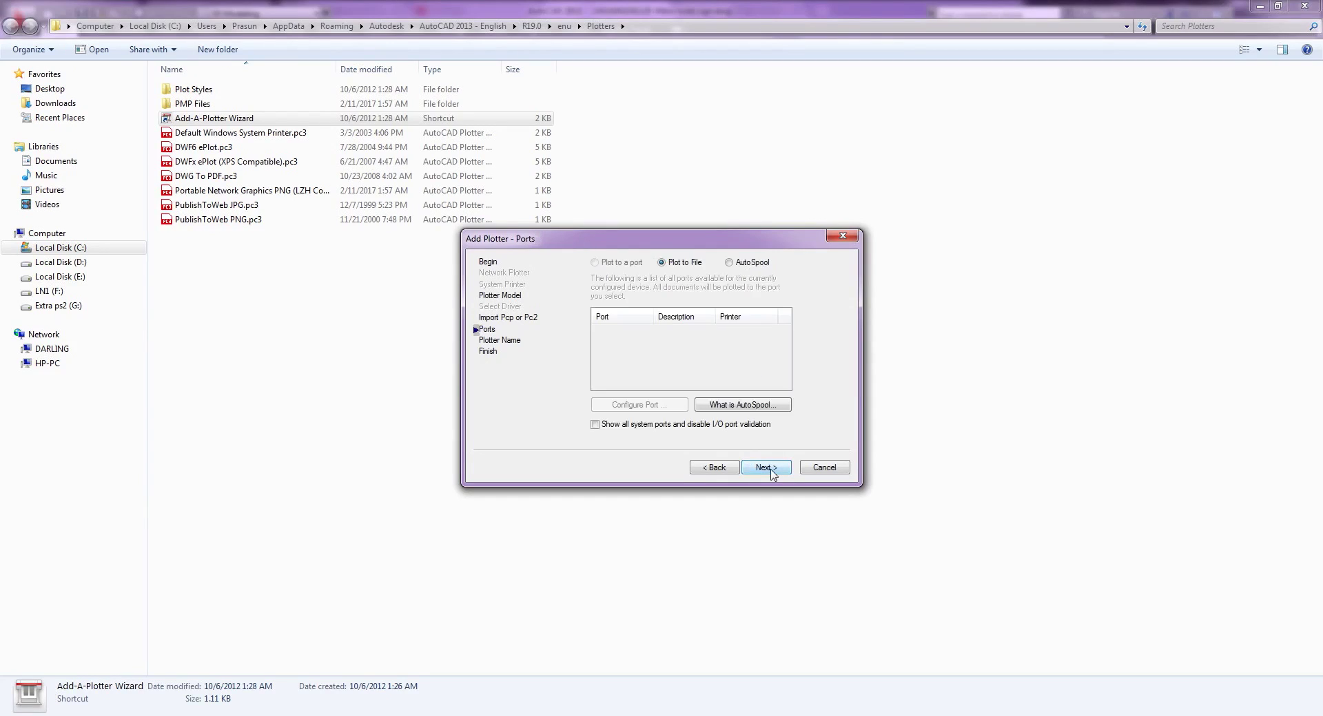
pyautogui.click(767, 469)
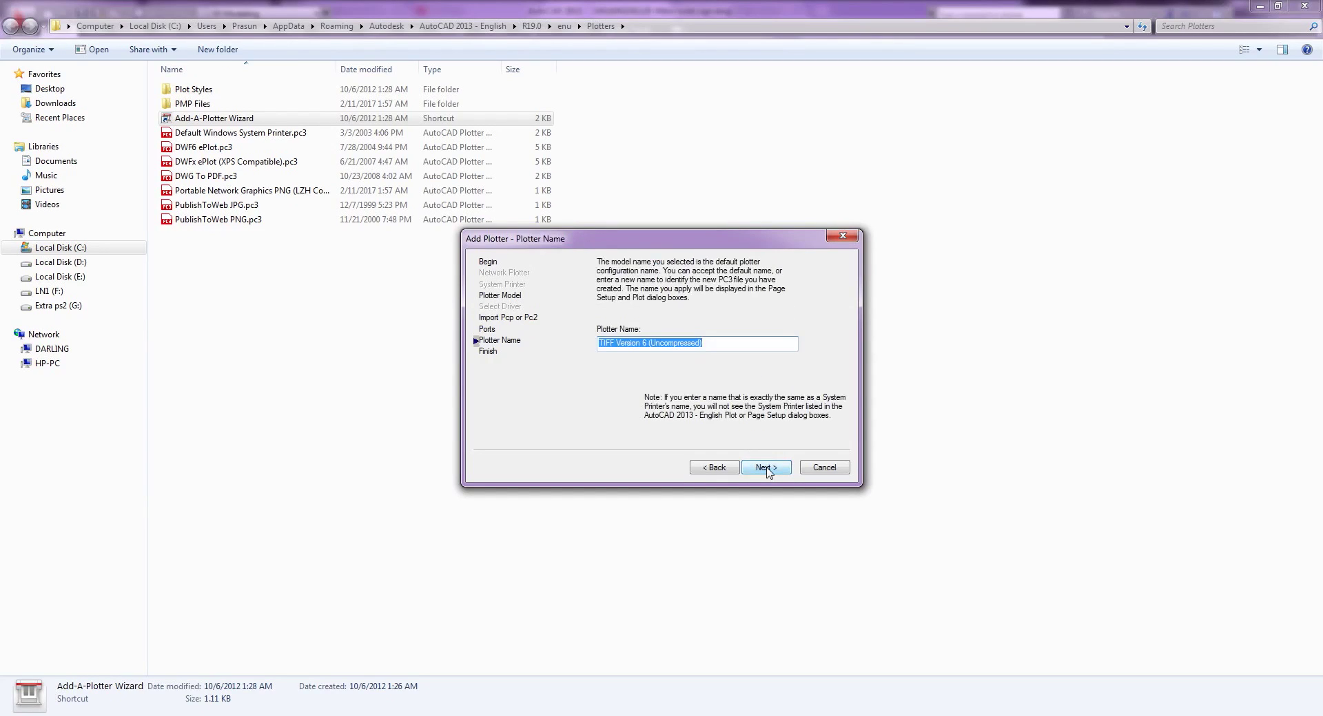
pyautogui.click(767, 469)
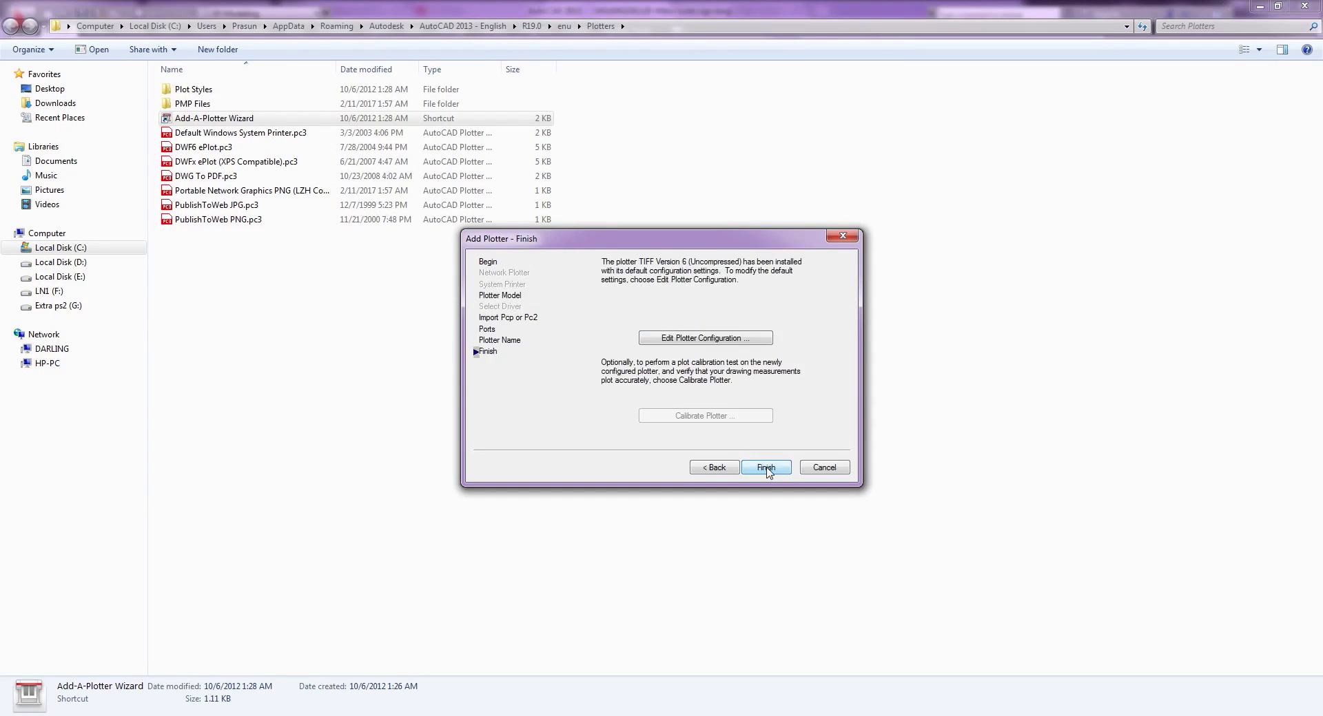
# In the TIFF plotter's configuration, start a new custom paper size from scratch.
pyautogui.click(734, 339)
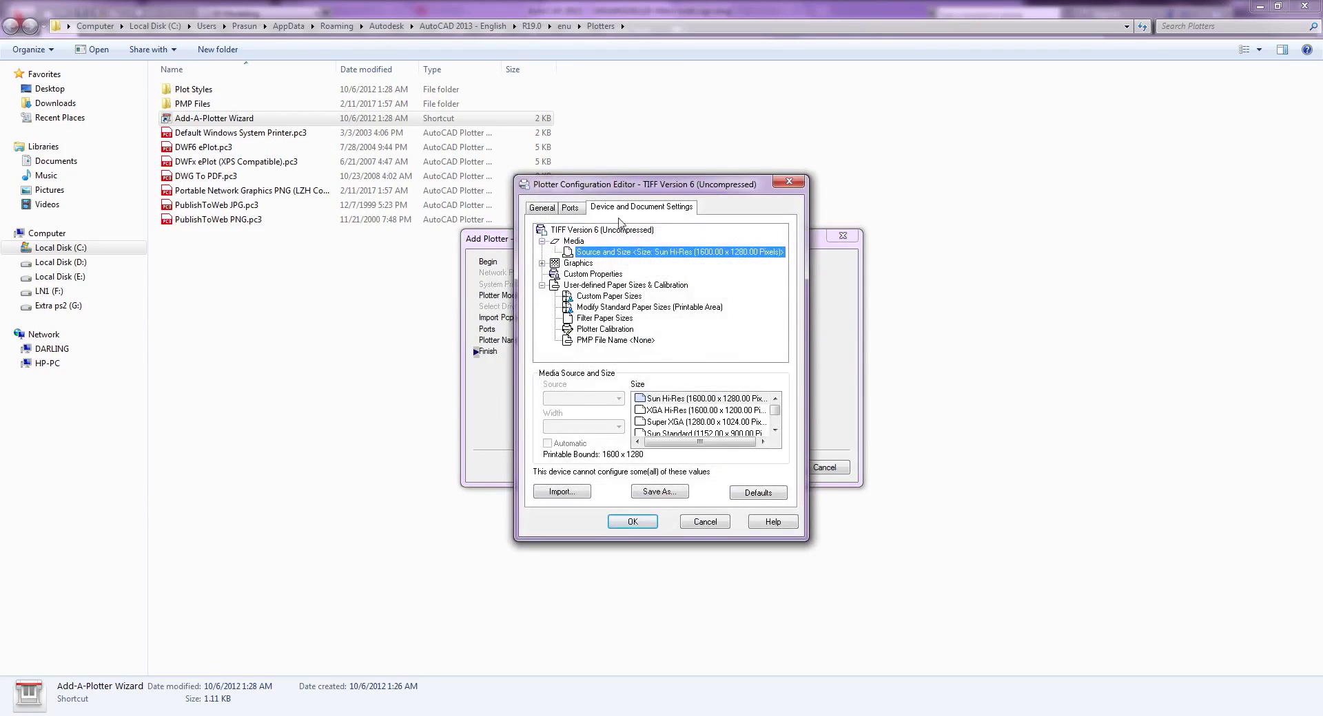
pyautogui.click(609, 298)
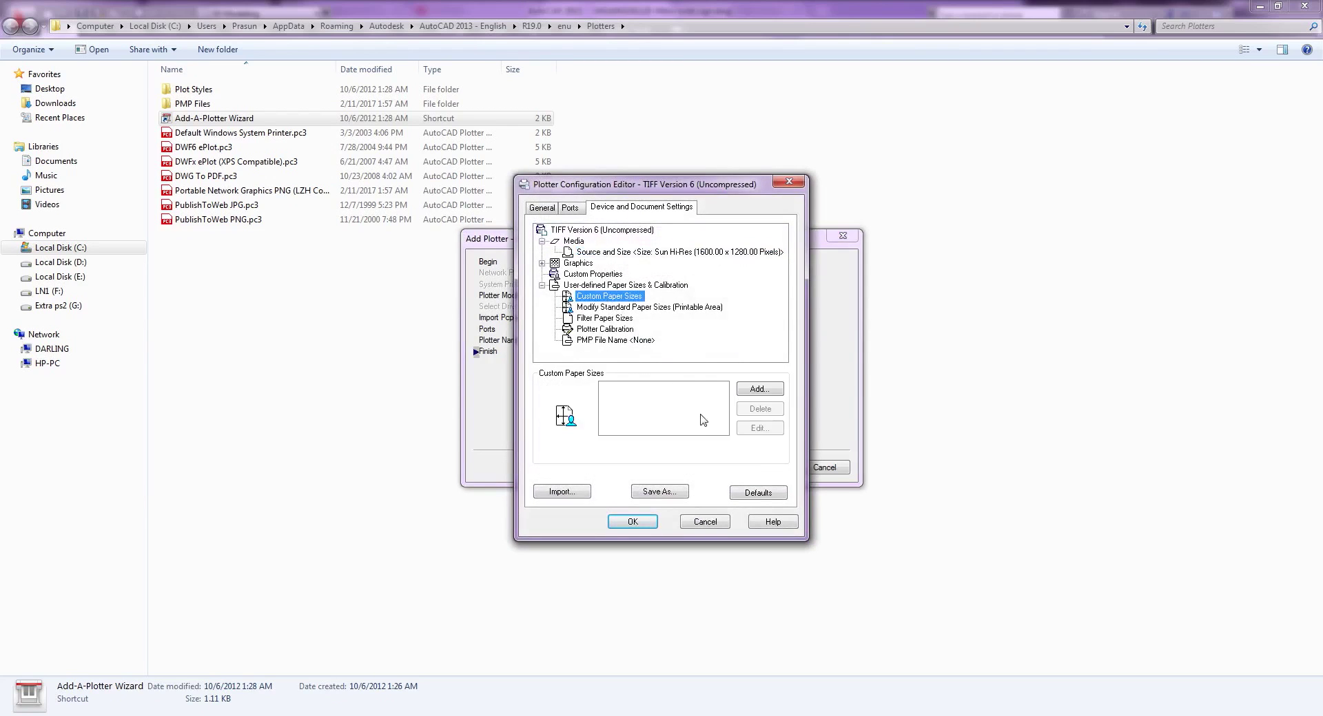
pyautogui.click(759, 390)
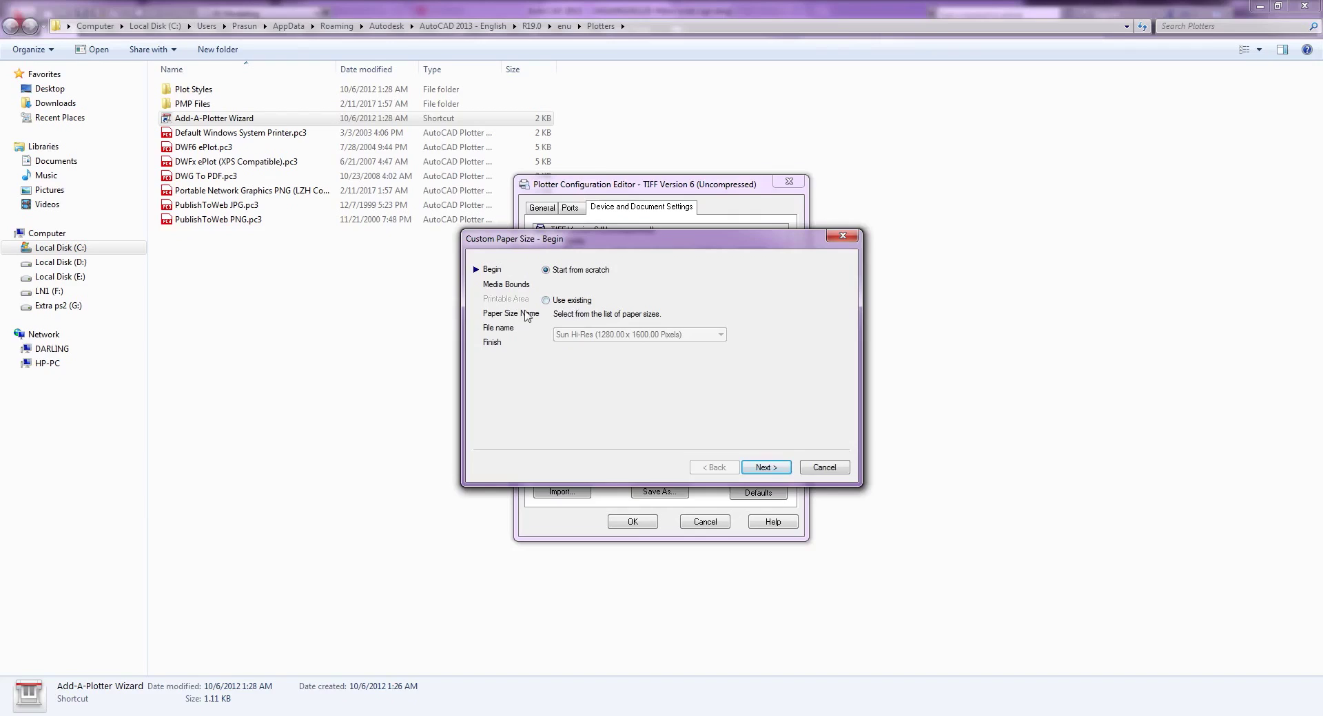
pyautogui.click(766, 470)
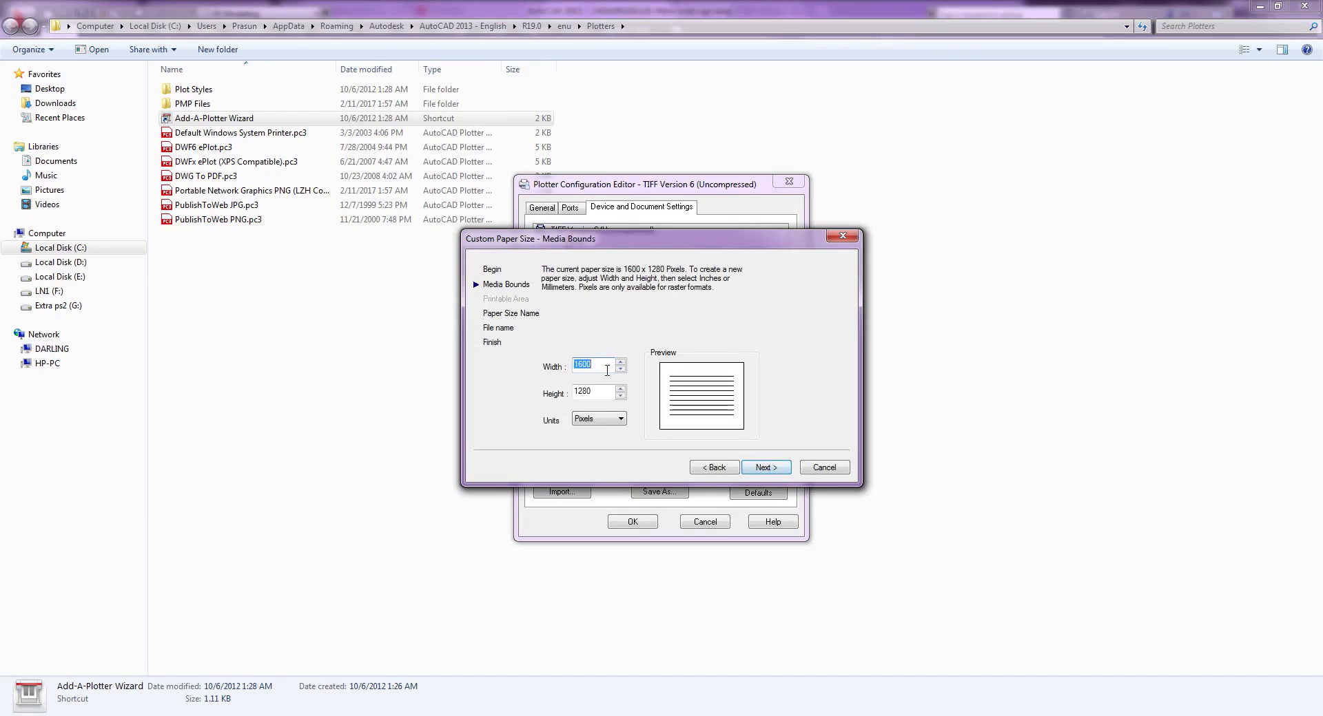
# Set the size to 5000 × 5000 pixels and keep the default User 1 and PMP names.
pyautogui.write('5000')
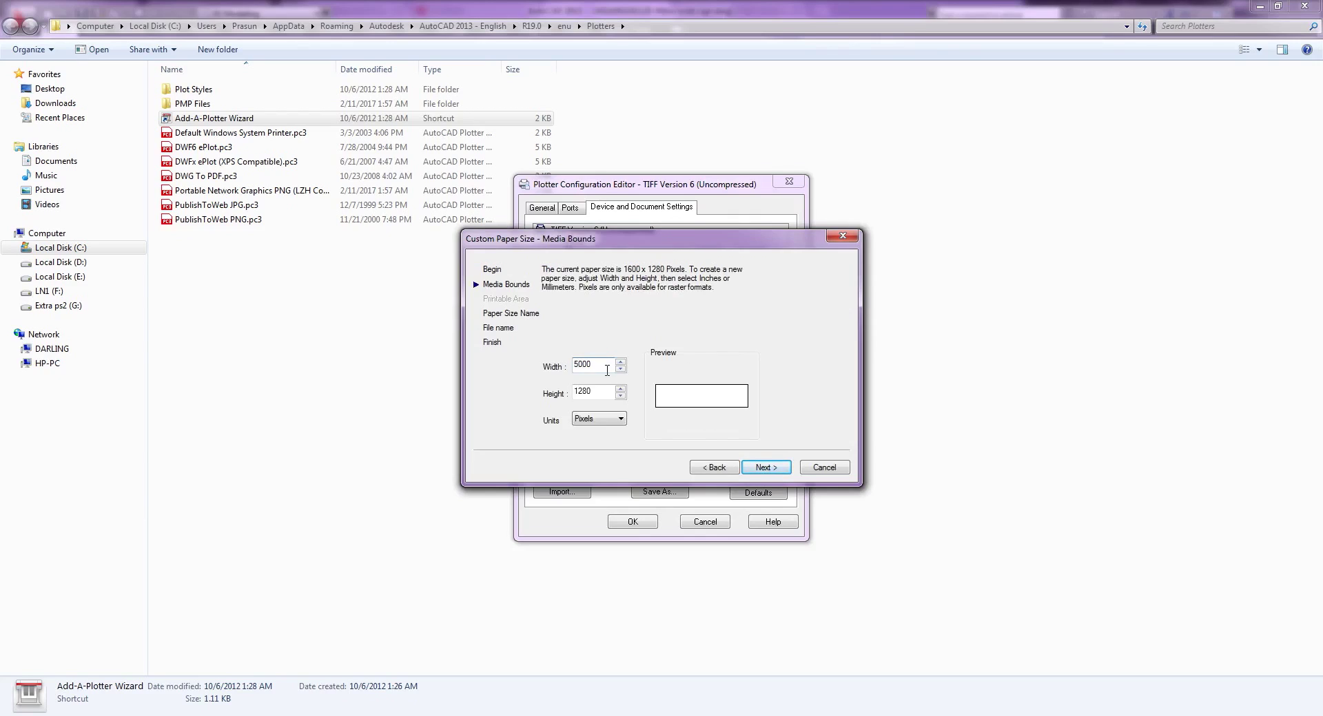
pyautogui.press('Tab')
pyautogui.write('5000')
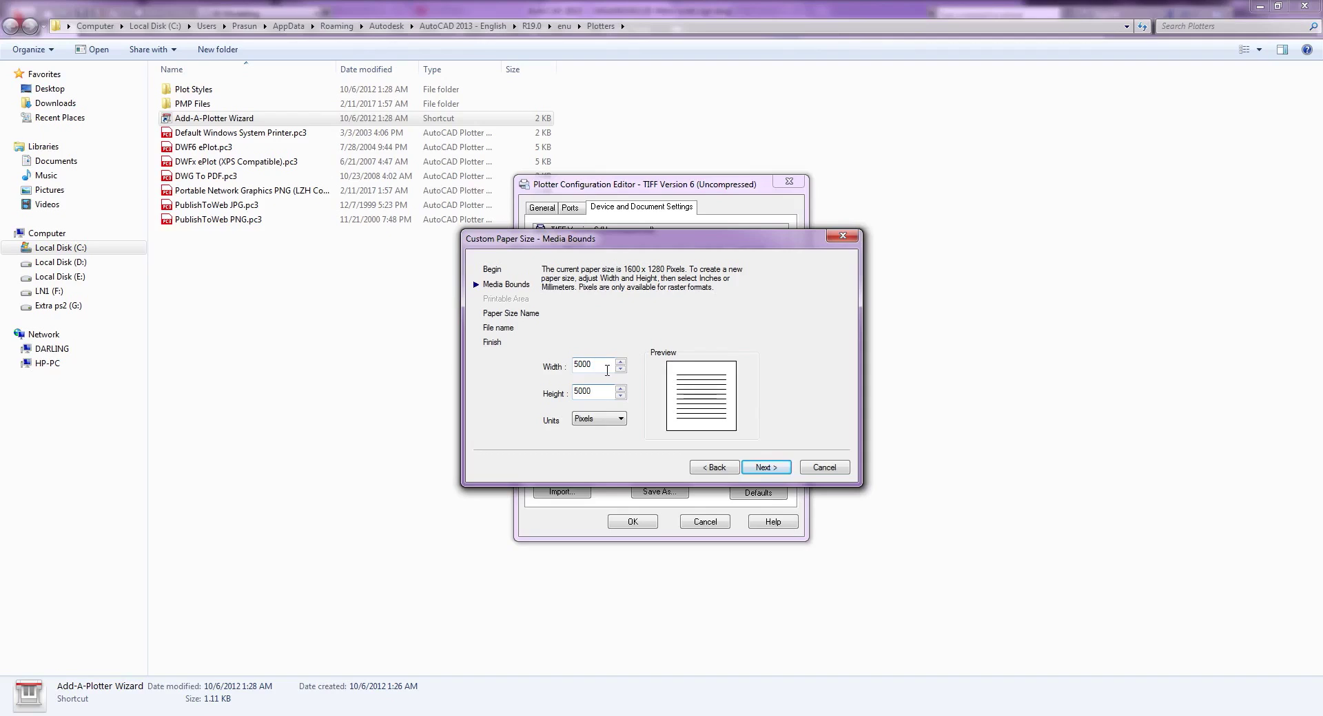
pyautogui.click(763, 469)
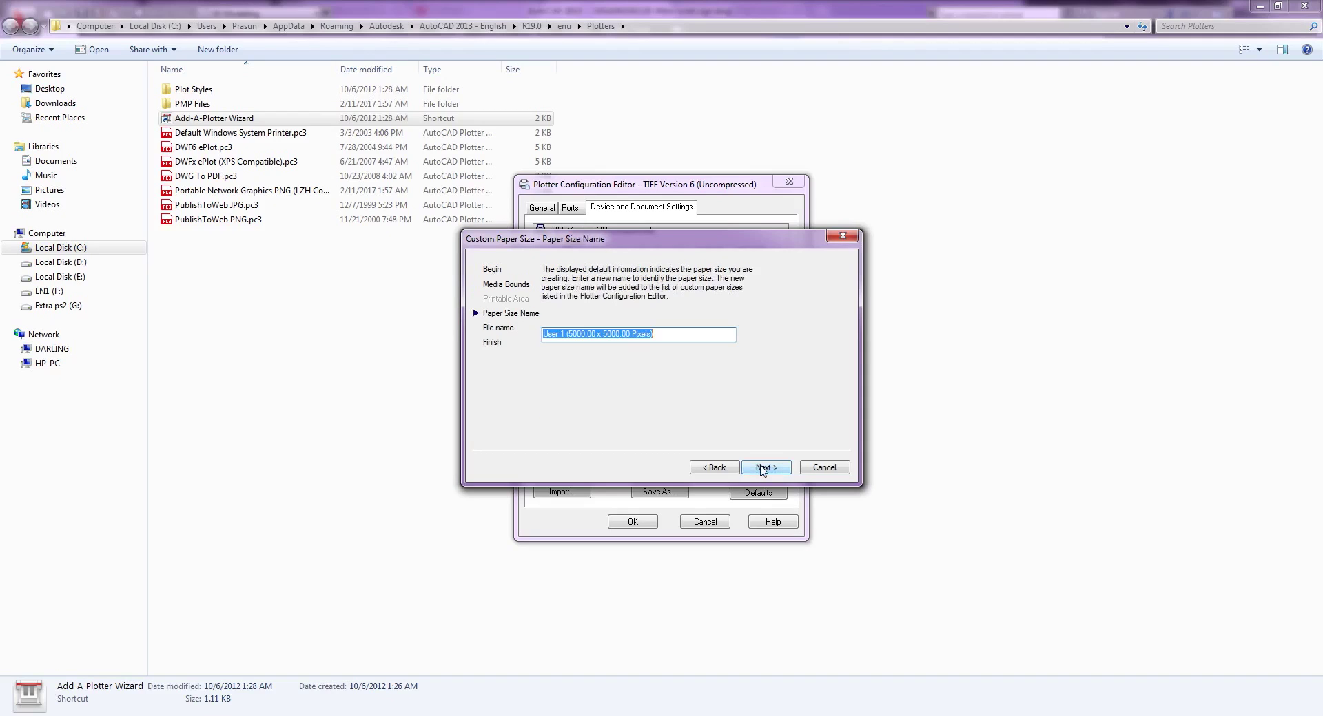
pyautogui.click(764, 468)
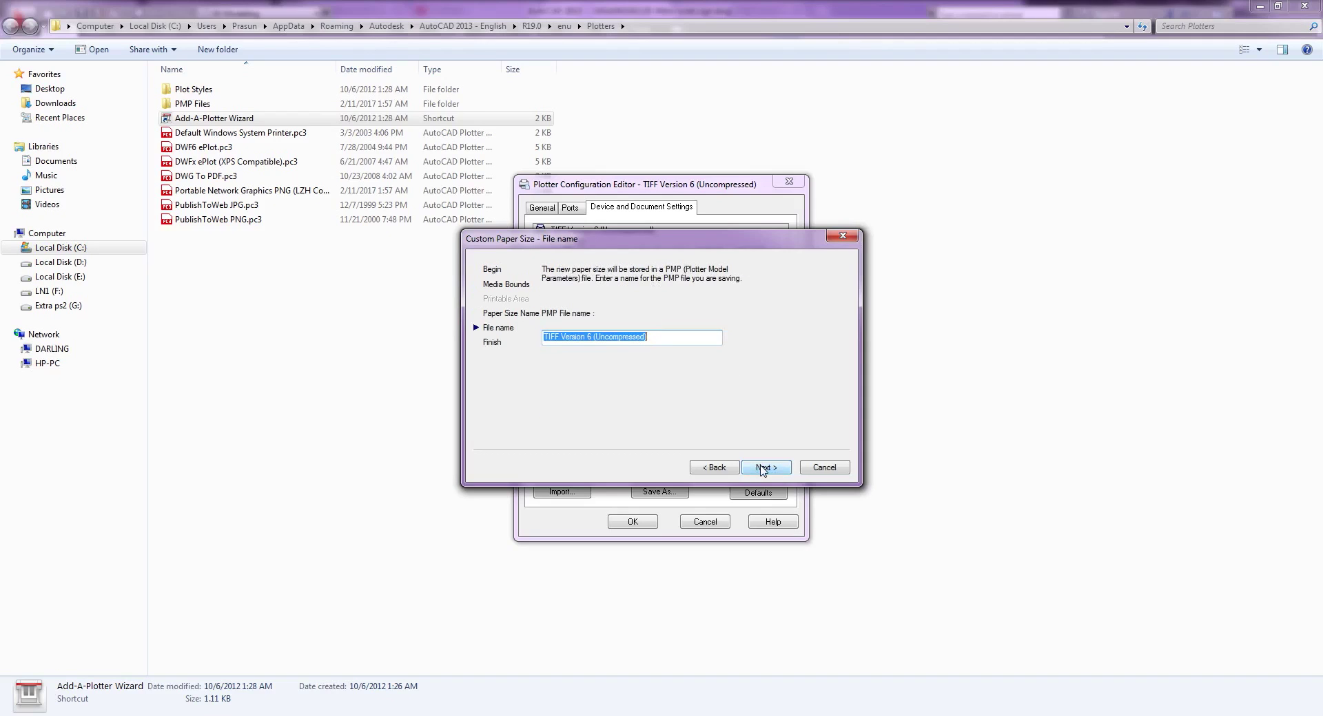
pyautogui.click(763, 469)
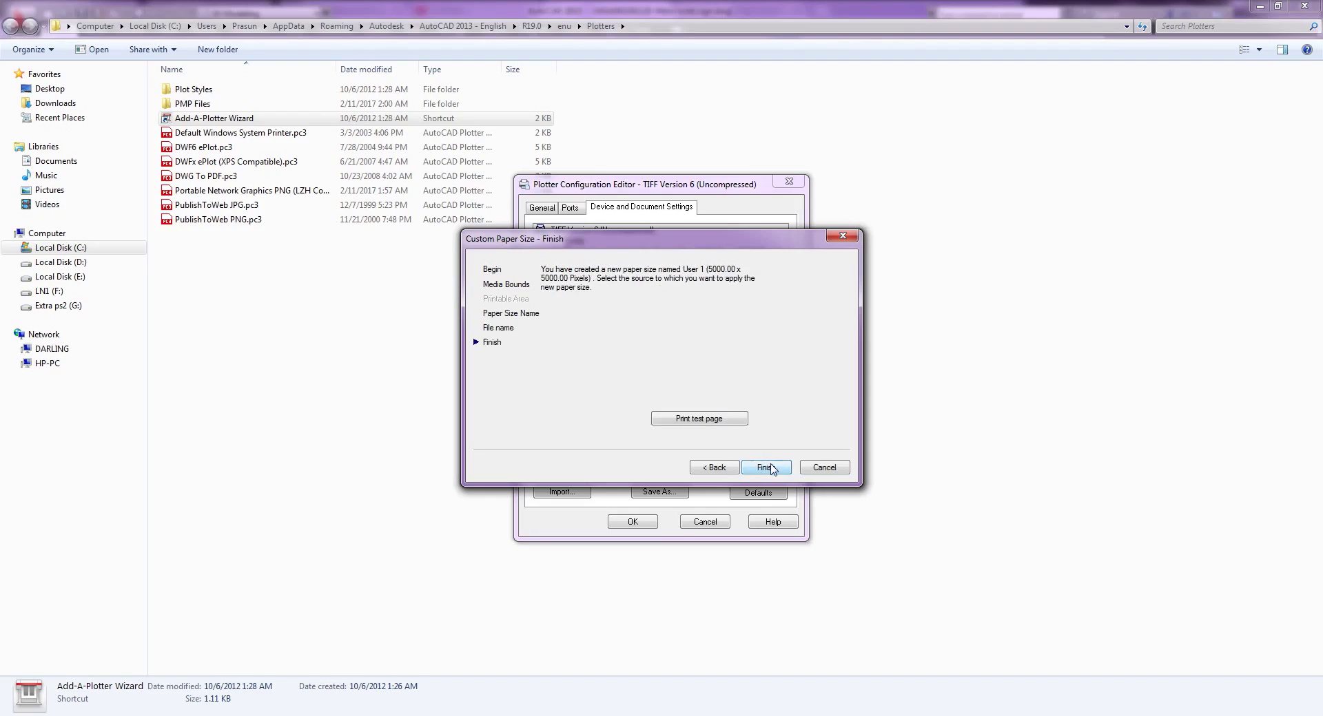
pyautogui.click(771, 468)
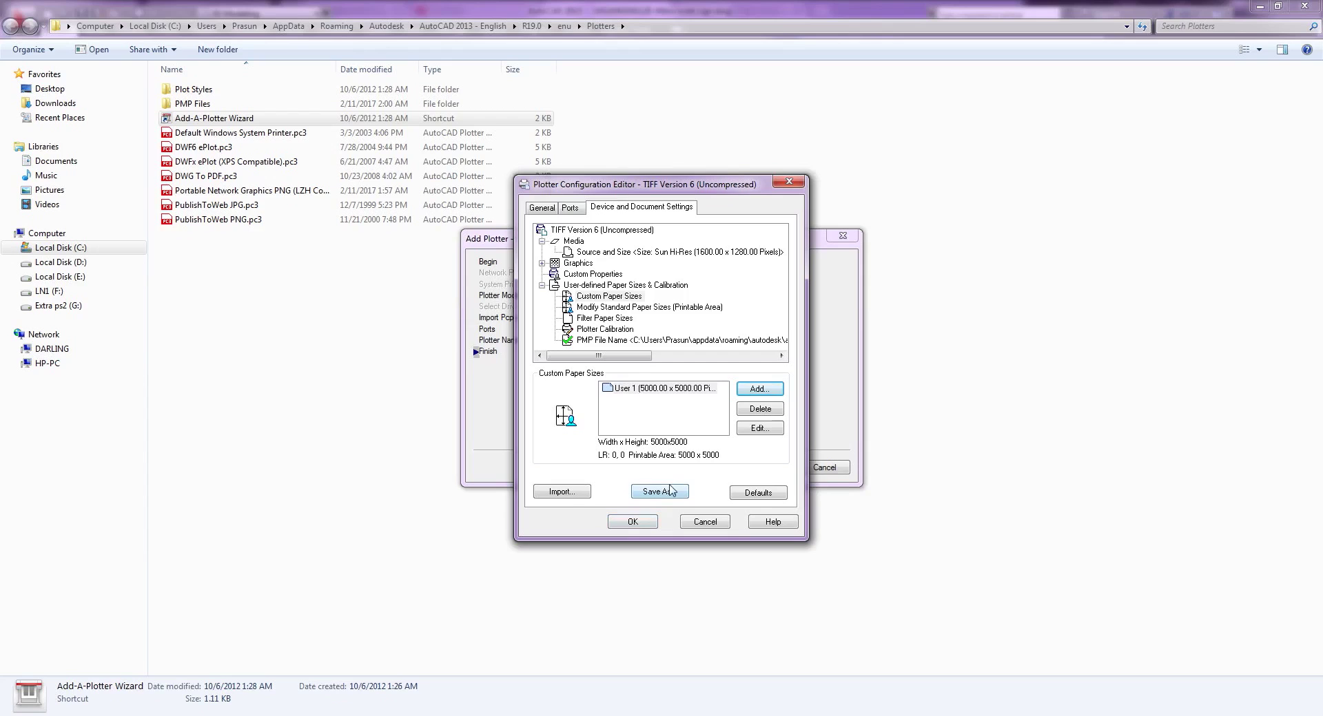
# Save TIFF Version 6 (Uncompressed).pc3, close the editor, finish the wizard and return to AutoCAD.
pyautogui.click(658, 492)
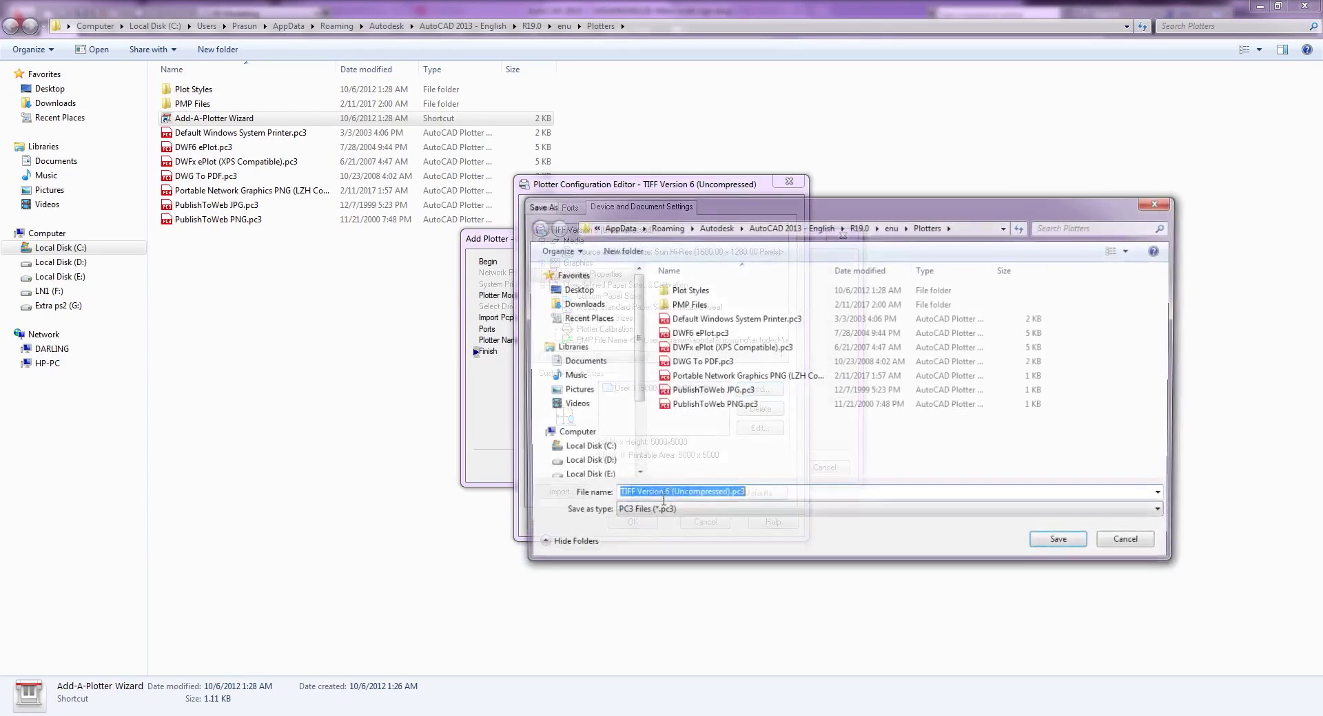
pyautogui.click(1061, 542)
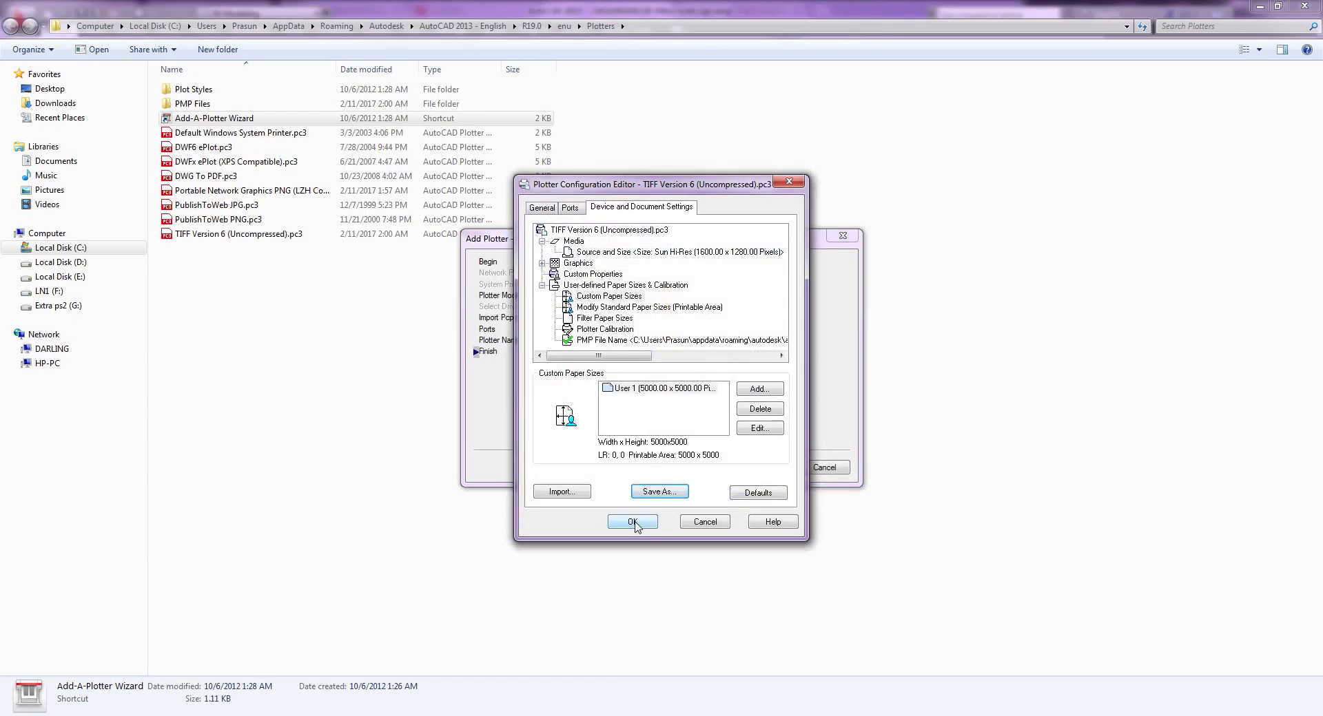
pyautogui.click(633, 523)
pyautogui.click(775, 468)
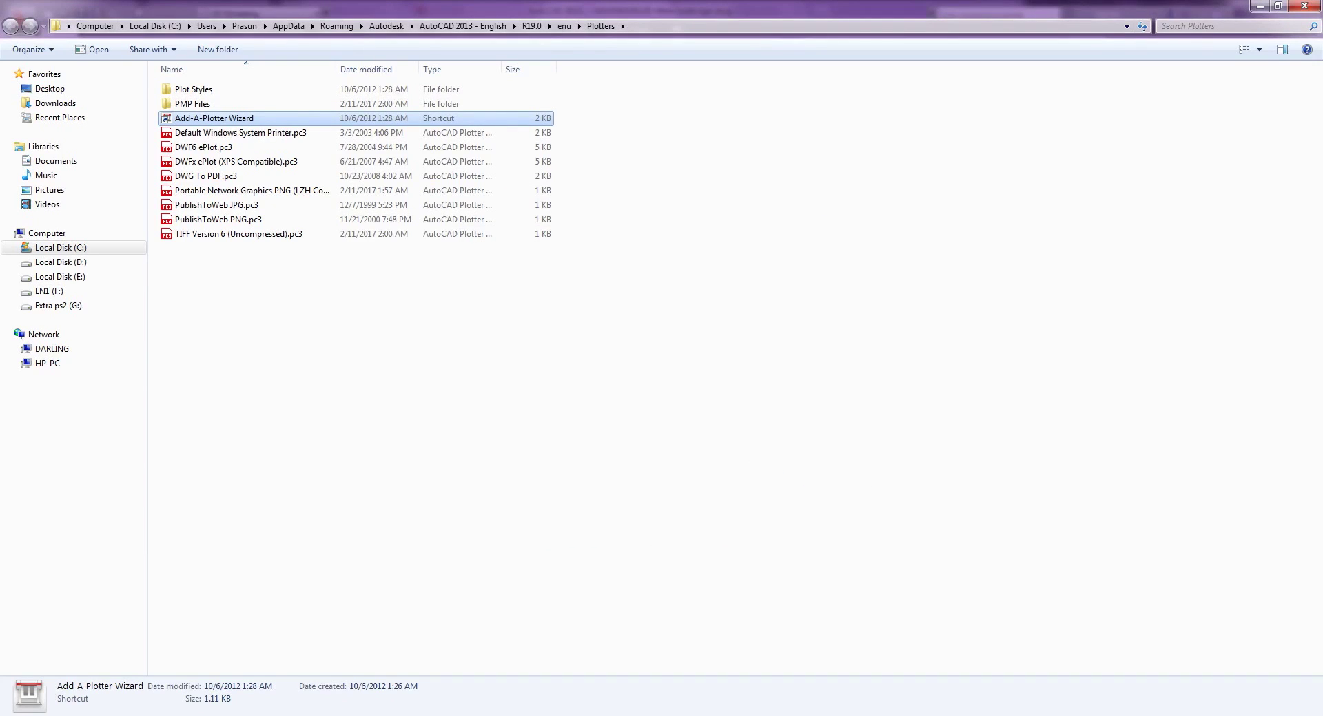
pyautogui.hotkey('alt', 'Tab')
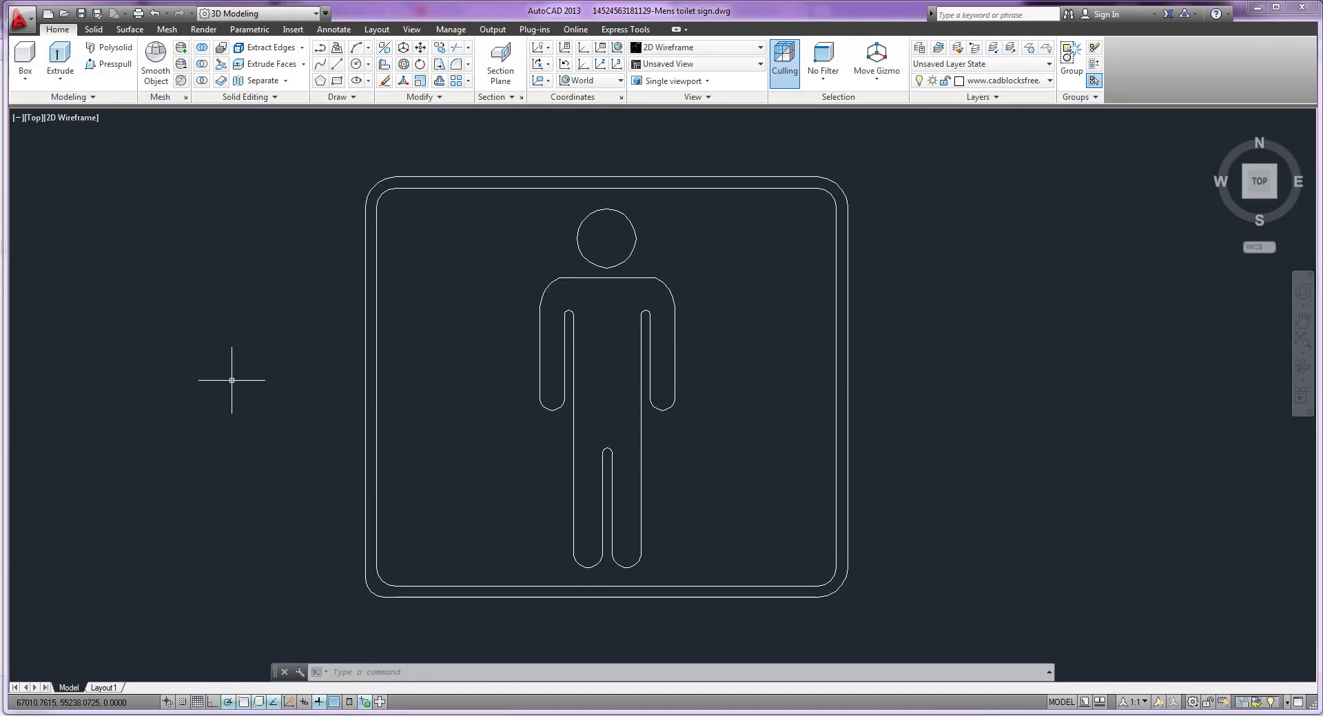
# Start PLOT and select the TIFF Version 6 (Uncompressed).pc3 plotter.
pyautogui.write('plot')
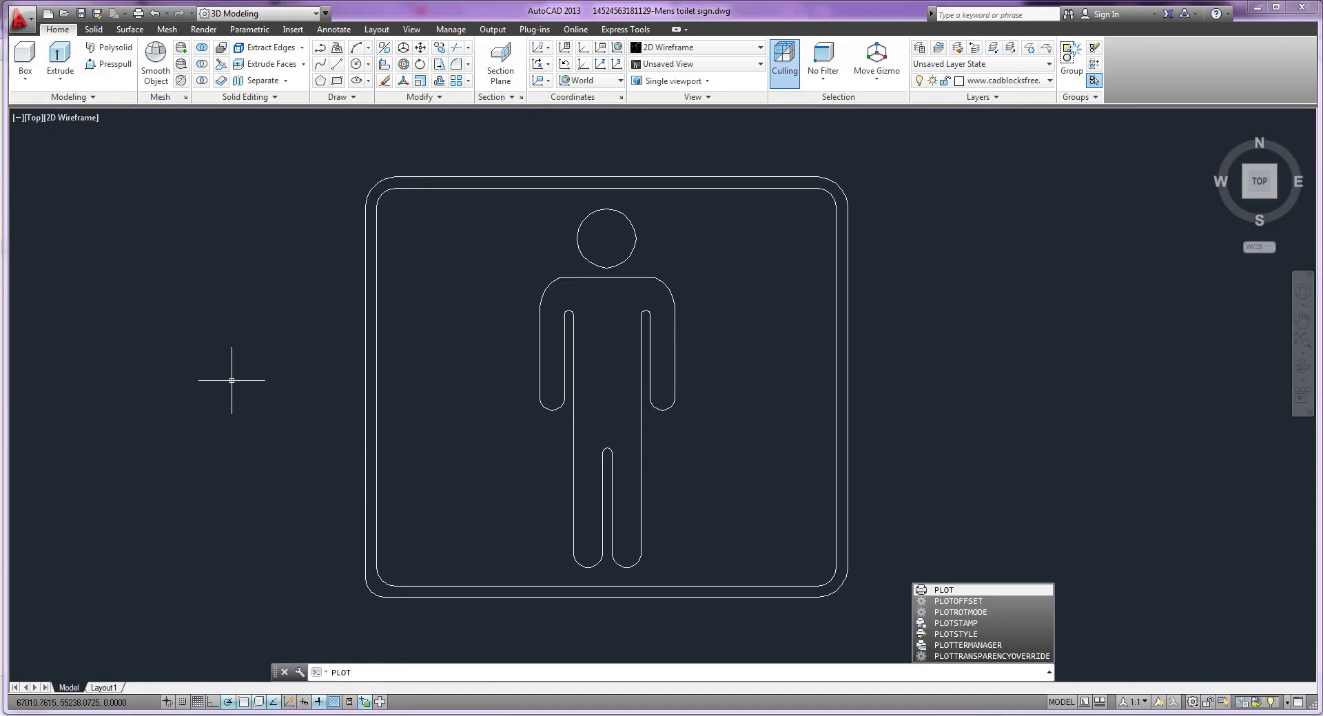
pyautogui.press('Return')
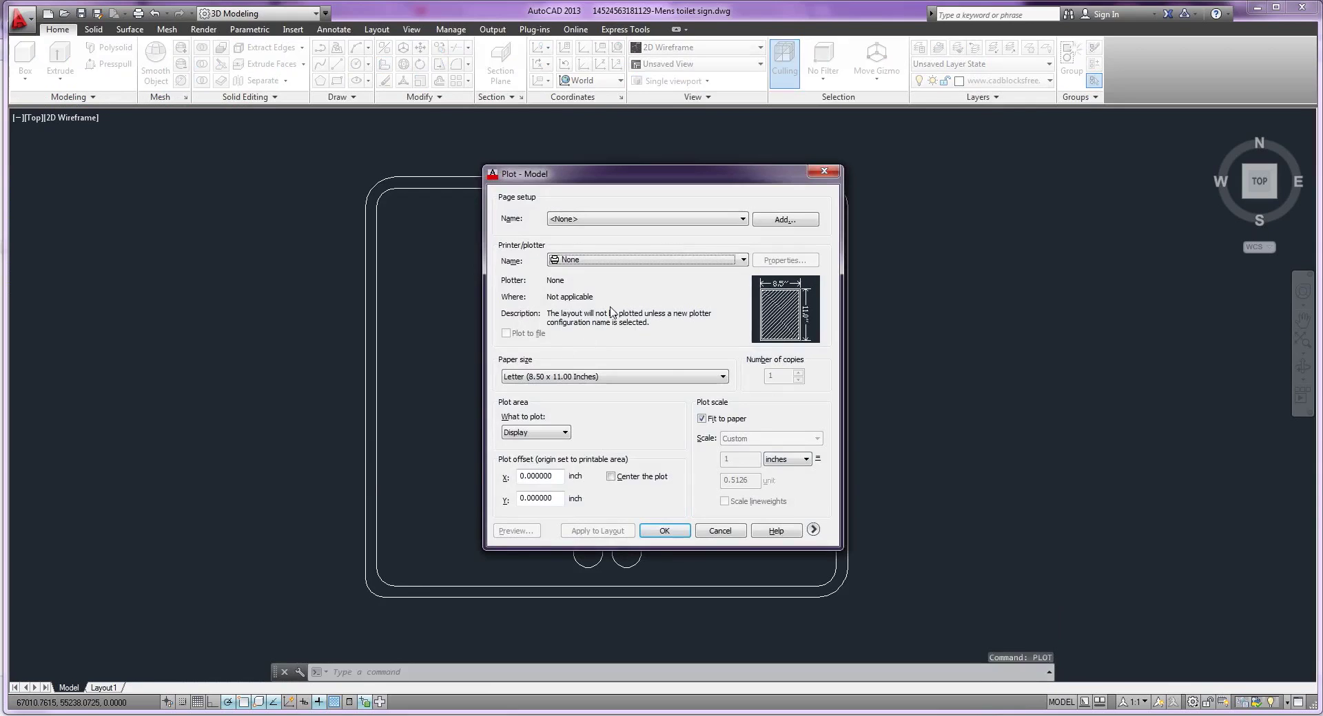
pyautogui.click(640, 265)
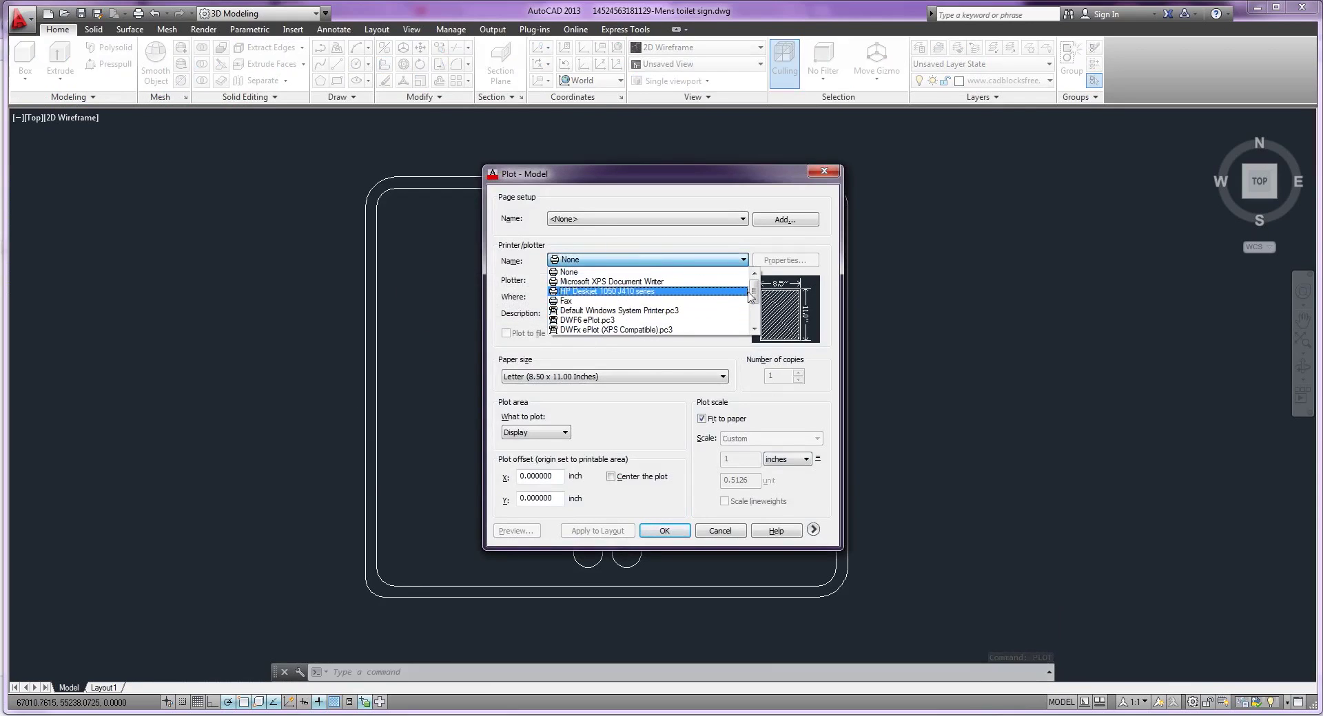
pyautogui.scroll(-1, 756, 309)
pyautogui.moveTo(757, 310); pyautogui.dragTo(760, 318)
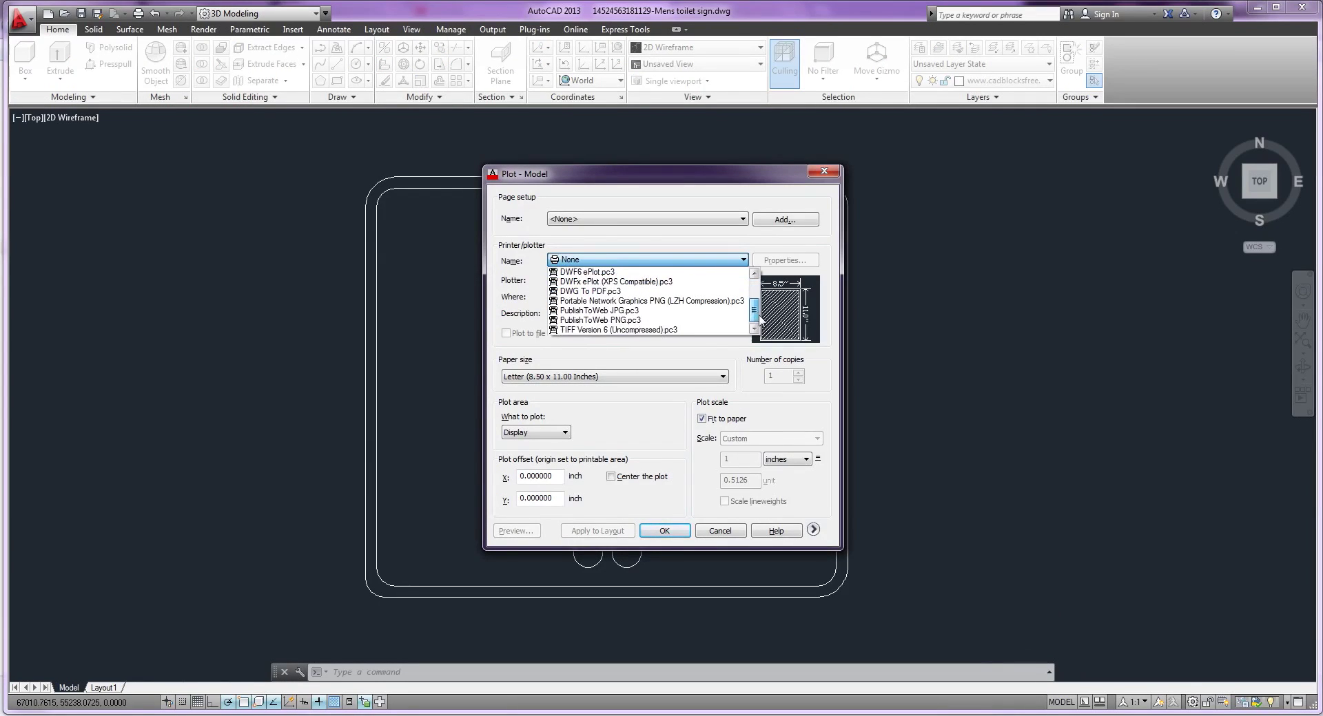
pyautogui.click(703, 330)
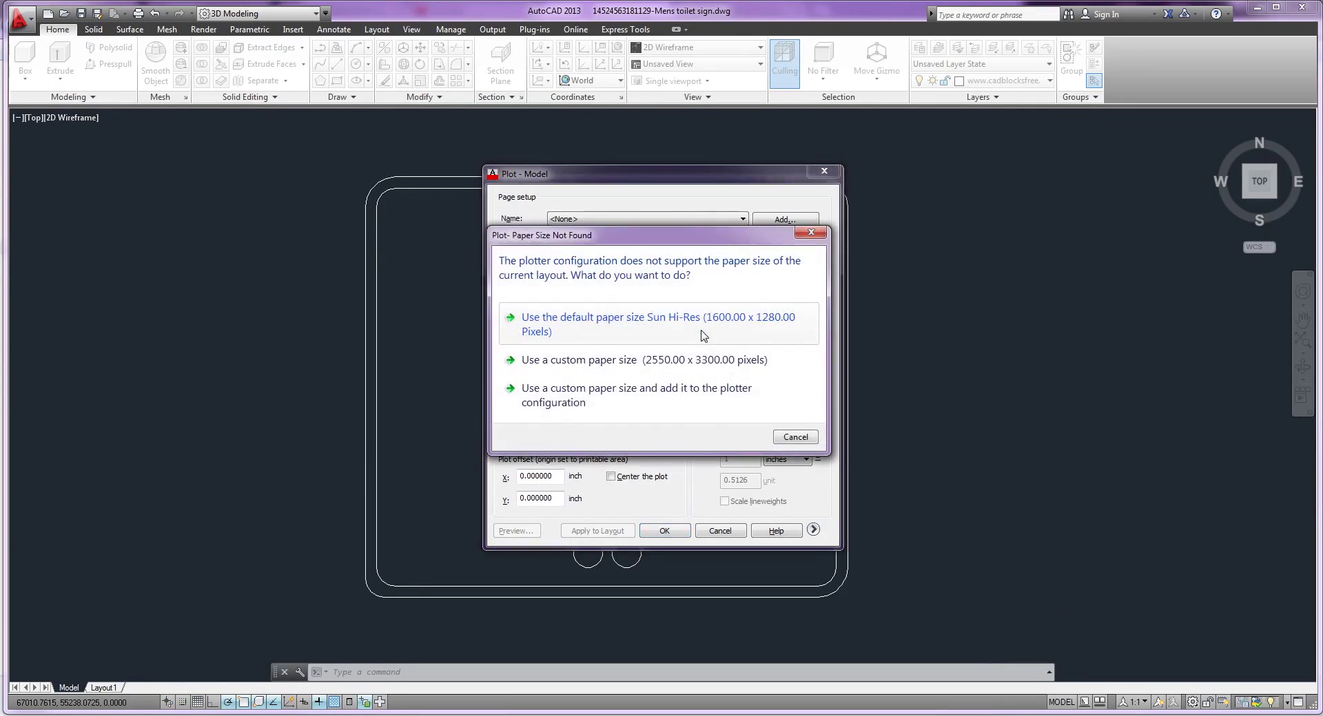
# Use the User 1 (5000 x 5000 Pixels) paper size and save the TIFF plot in the CAD folder.
pyautogui.click(664, 343)
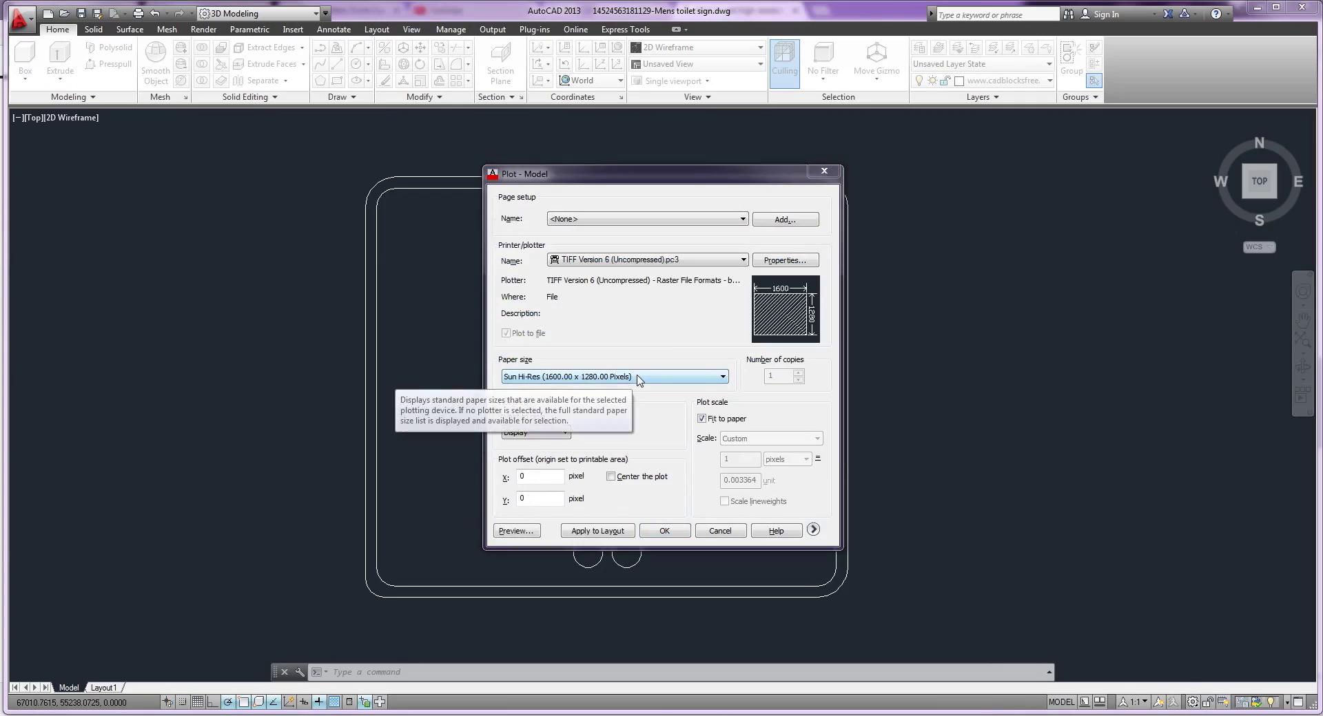
pyautogui.click(639, 378)
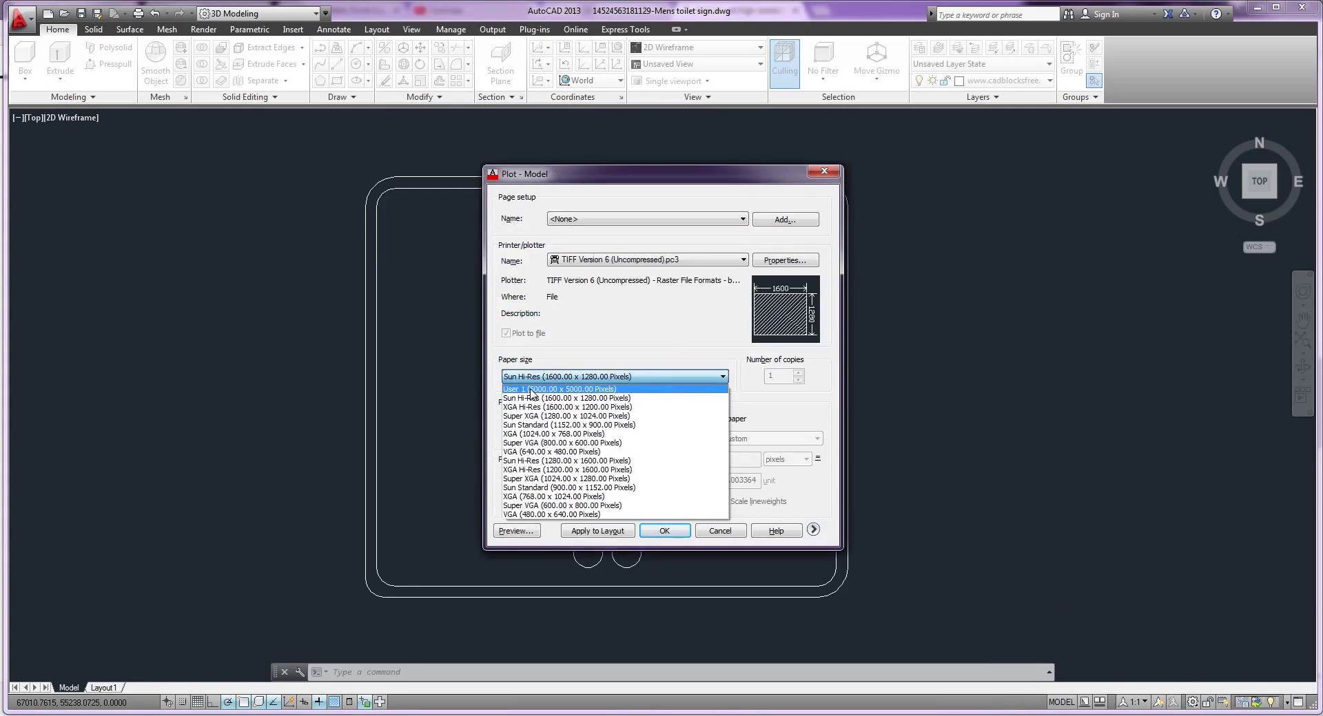
pyautogui.click(530, 390)
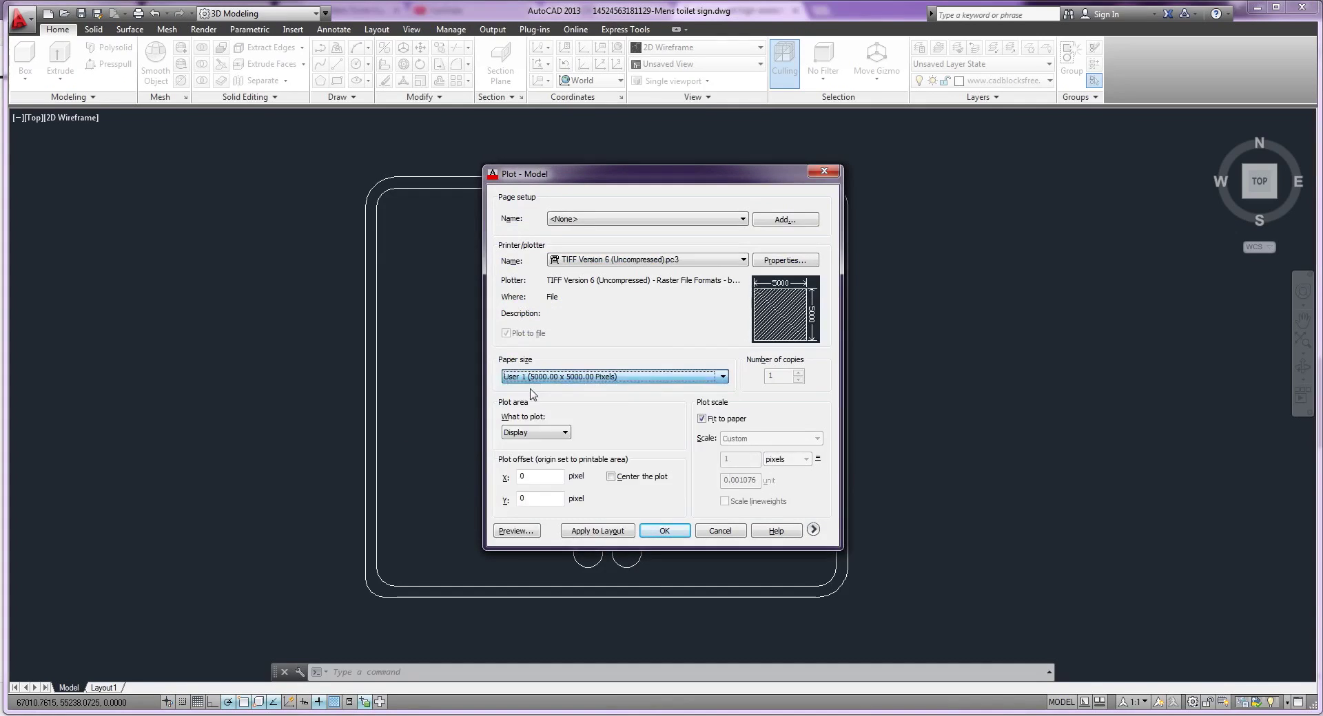
pyautogui.click(665, 531)
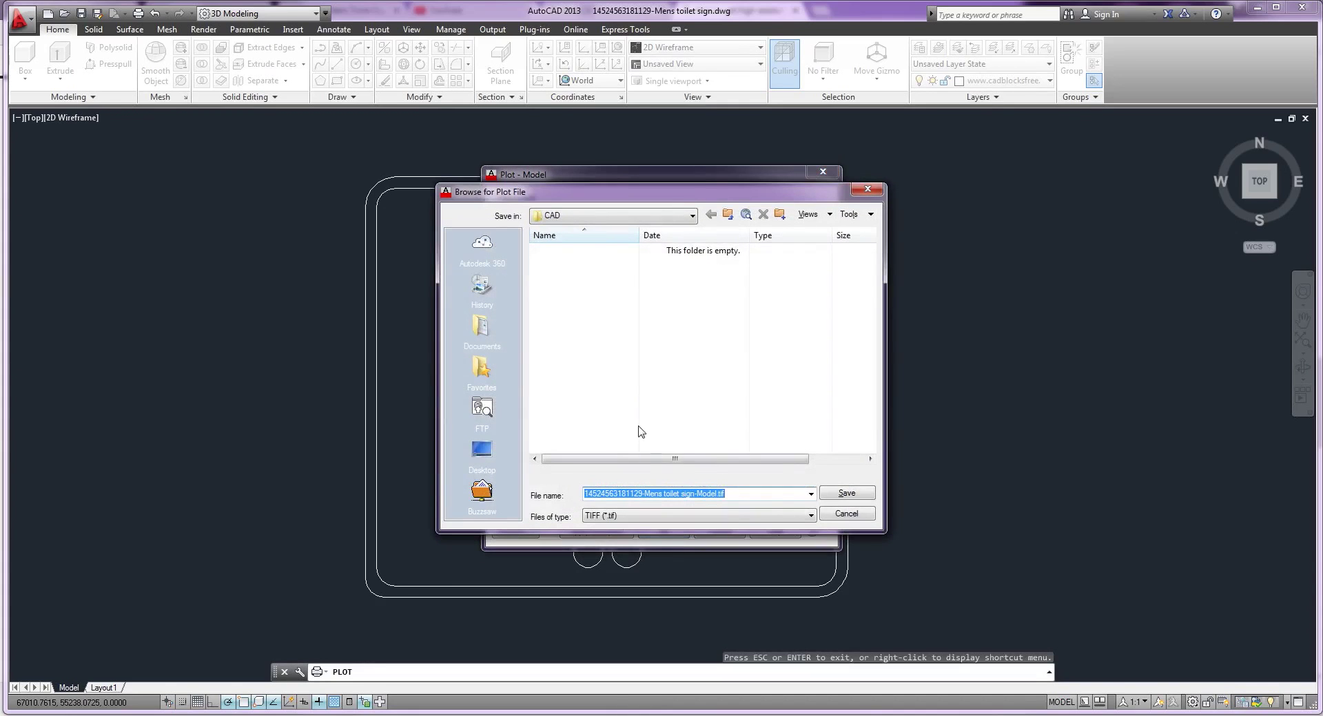
pyautogui.click(853, 493)
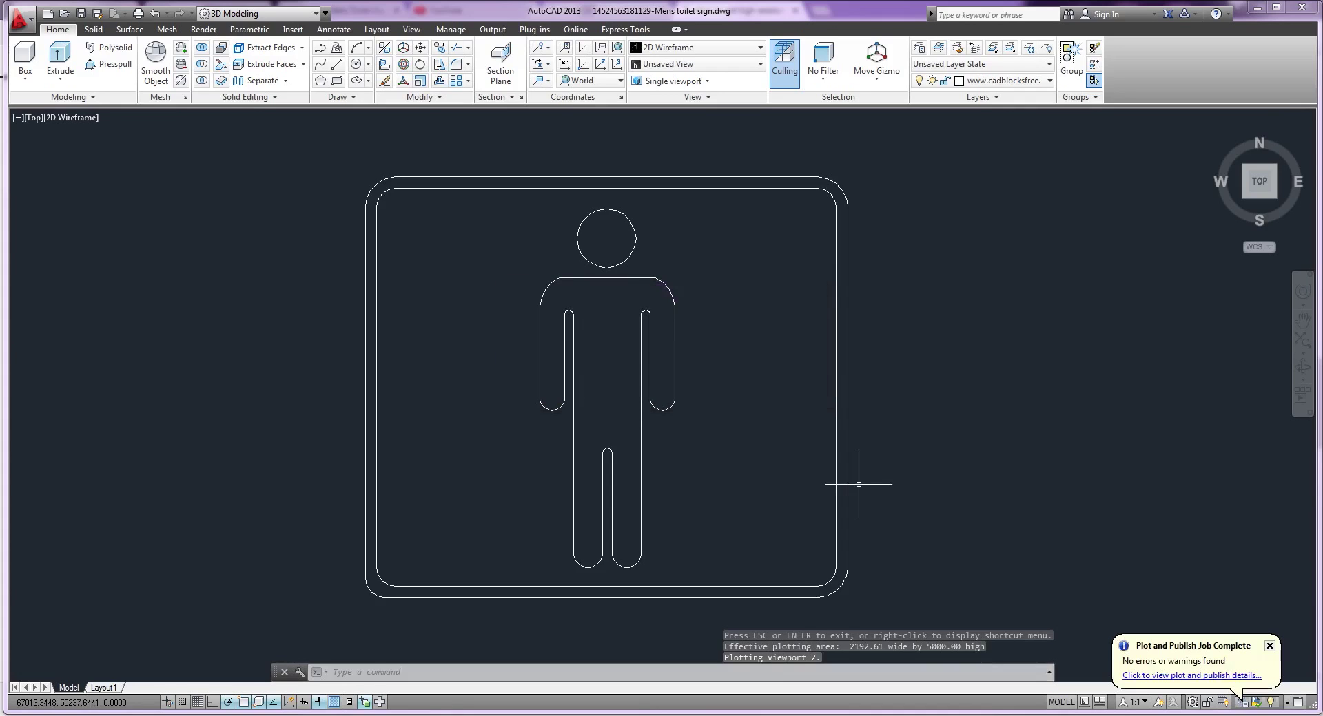
# In the CAD folder window, select the 95.3 MB 5000 x 5000 TIF and show its context options.
pyautogui.moveTo(123, 660)
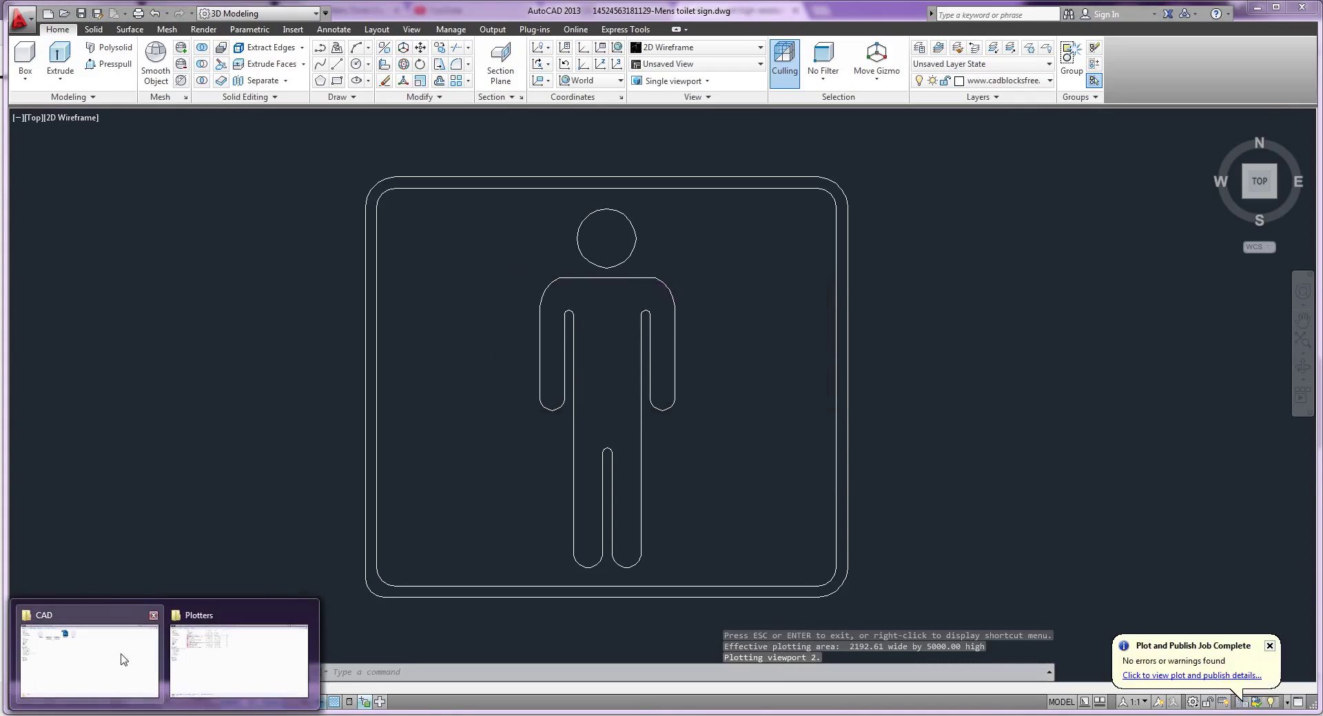
pyautogui.click(92, 675)
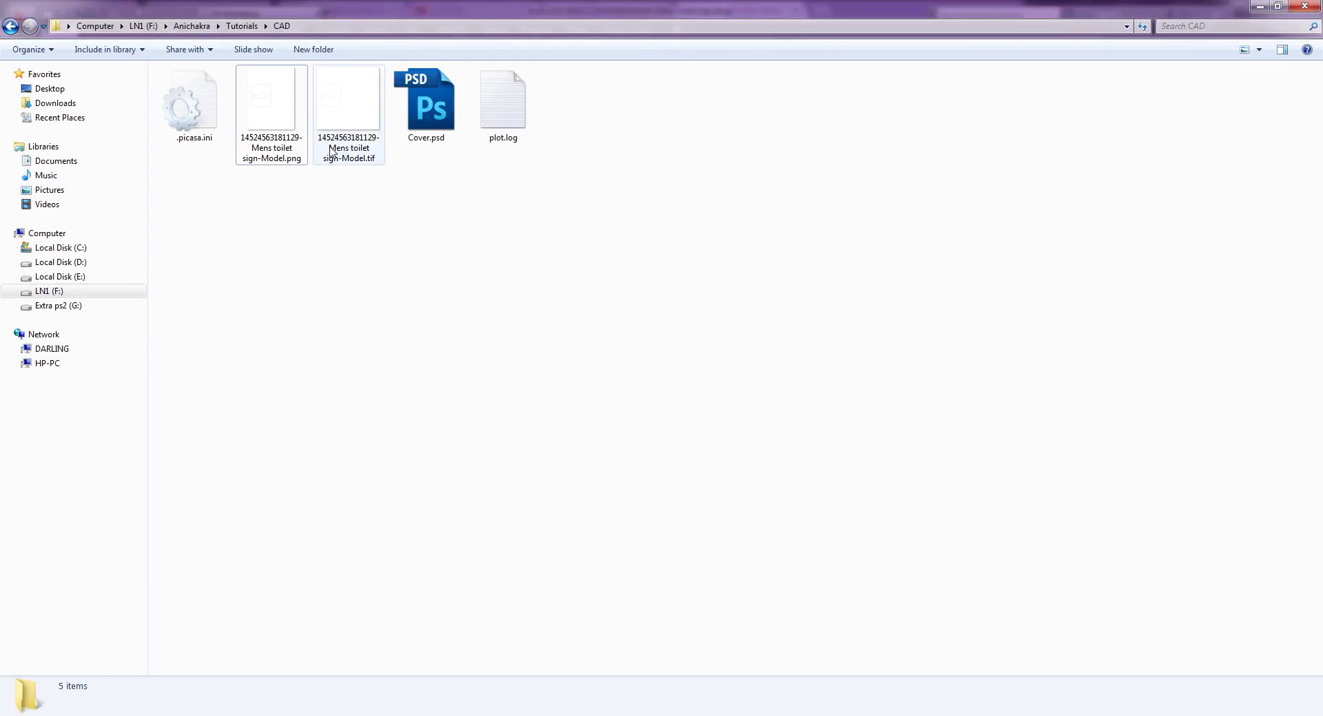
pyautogui.click(357, 132)
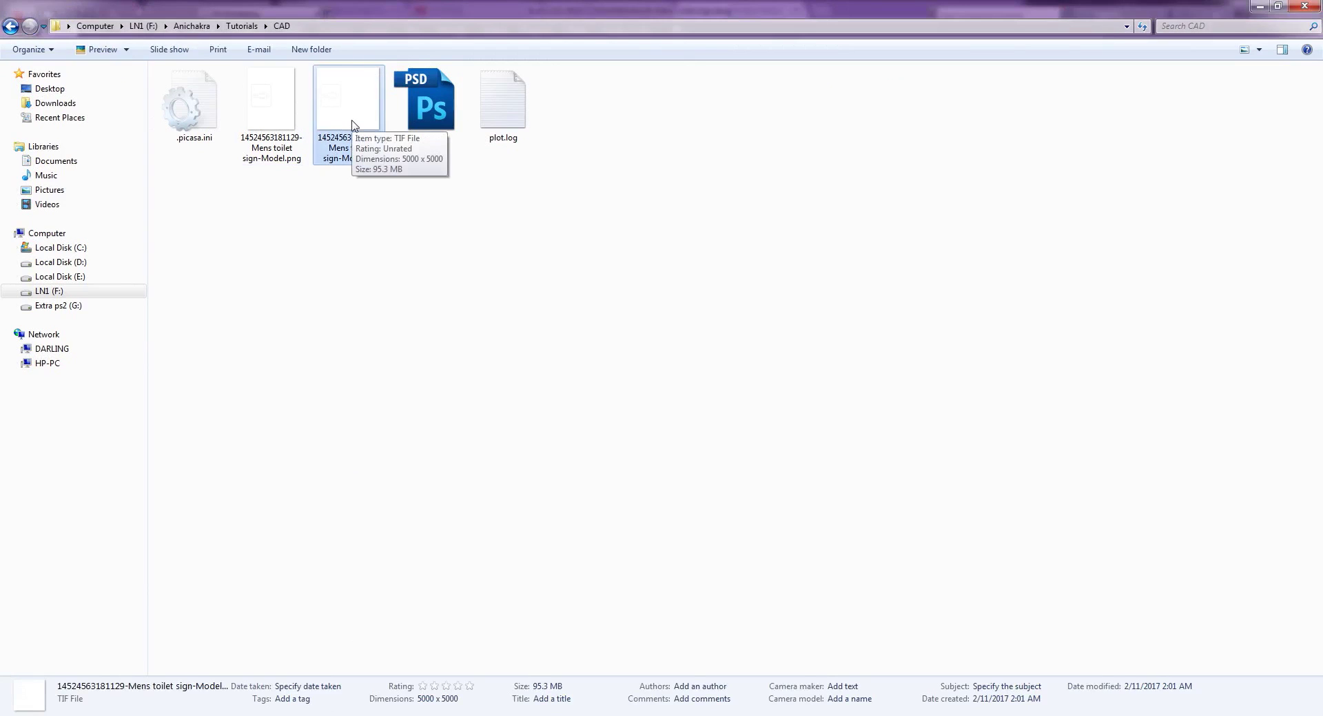
pyautogui.rightClick(353, 125)
# Open the TIF with Adobe Photoshop CS5 and zoom in and out on the male figure's lines.
pyautogui.moveTo(344, 273)
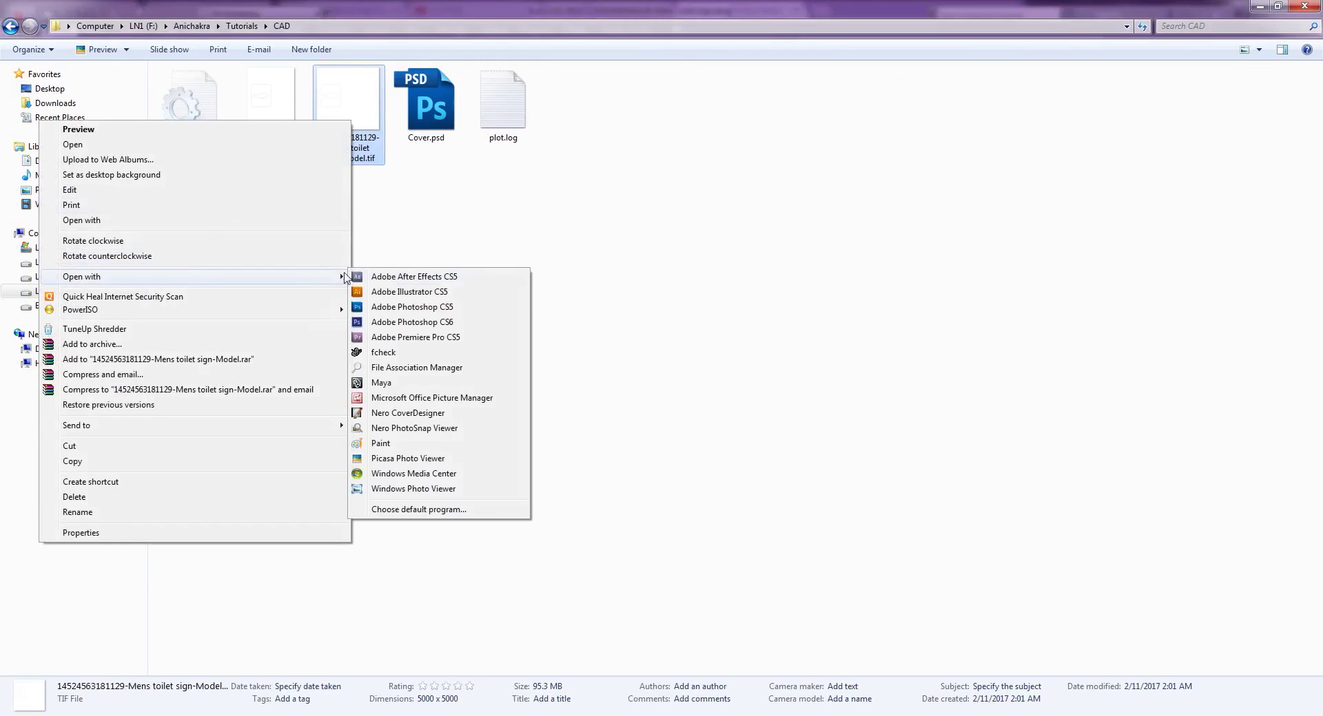
pyautogui.click(440, 316)
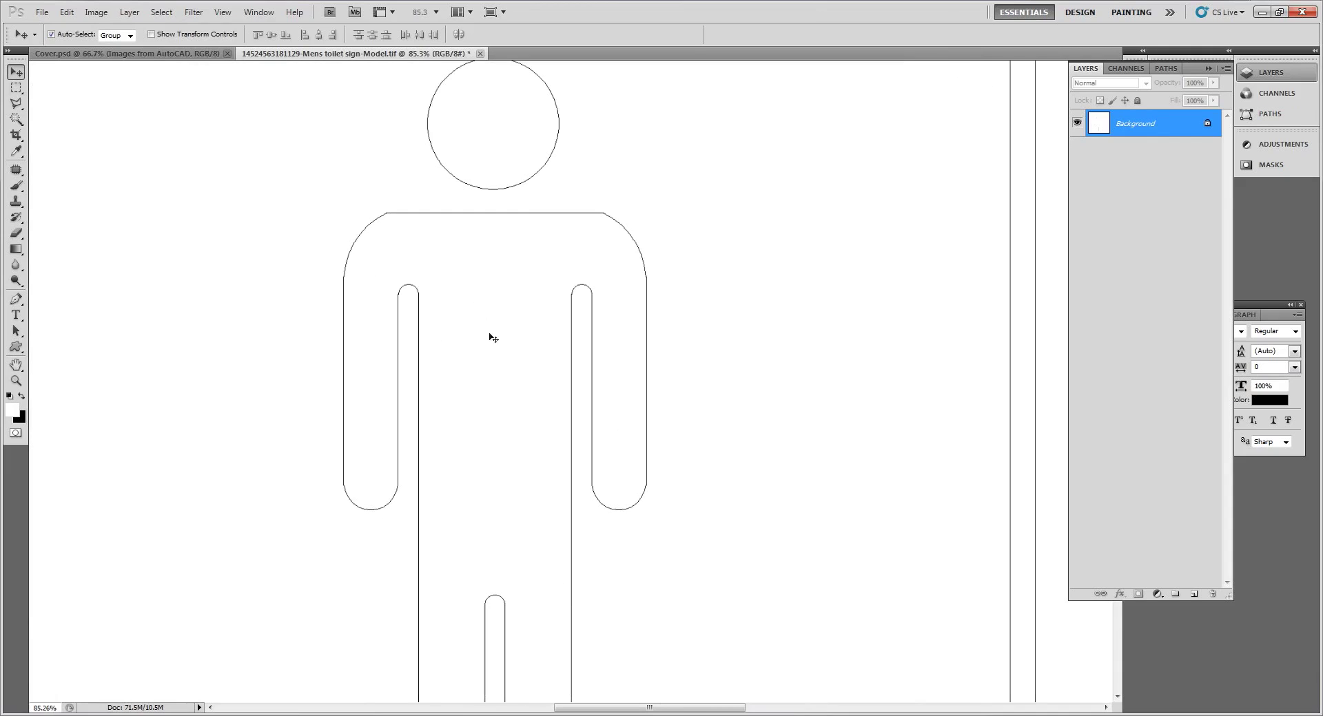
pyautogui.keyDown('alt'); pyautogui.scroll(-3, 435, 341); pyautogui.keyUp('alt')
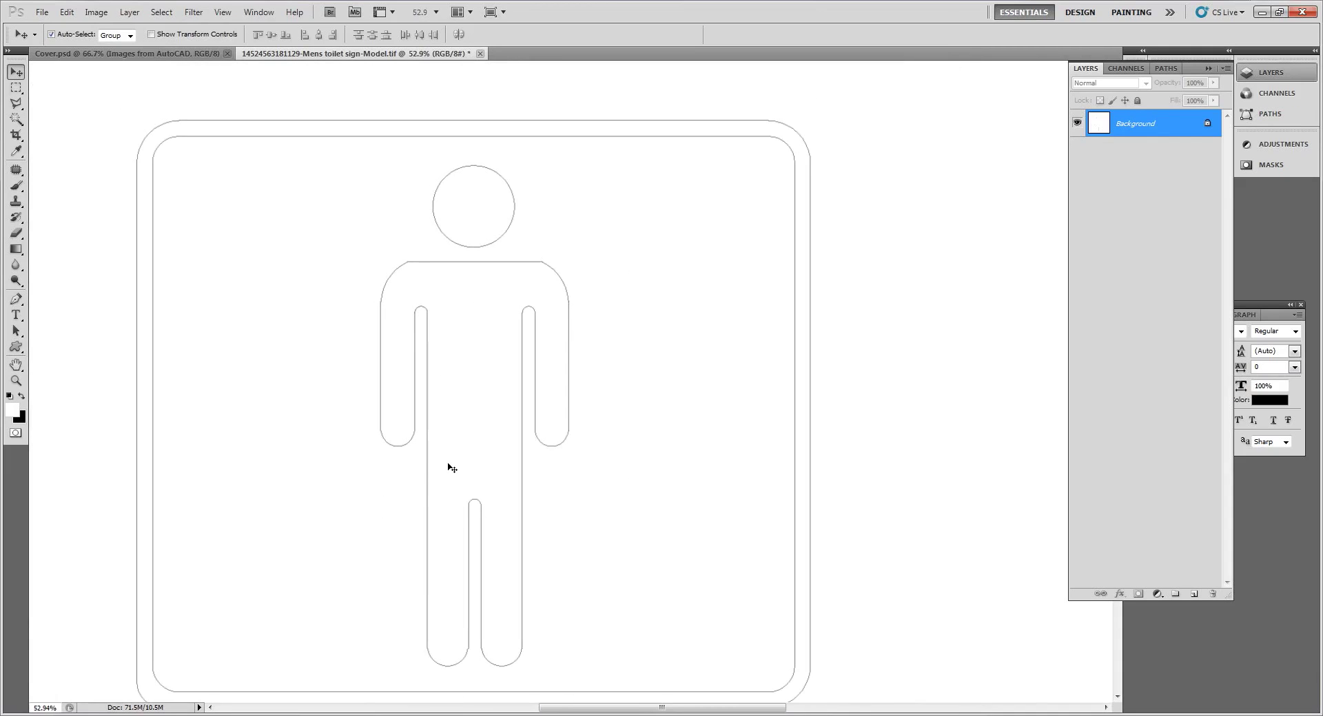
pyautogui.keyDown('alt'); pyautogui.scroll(-2, 406, 446); pyautogui.keyUp('alt')
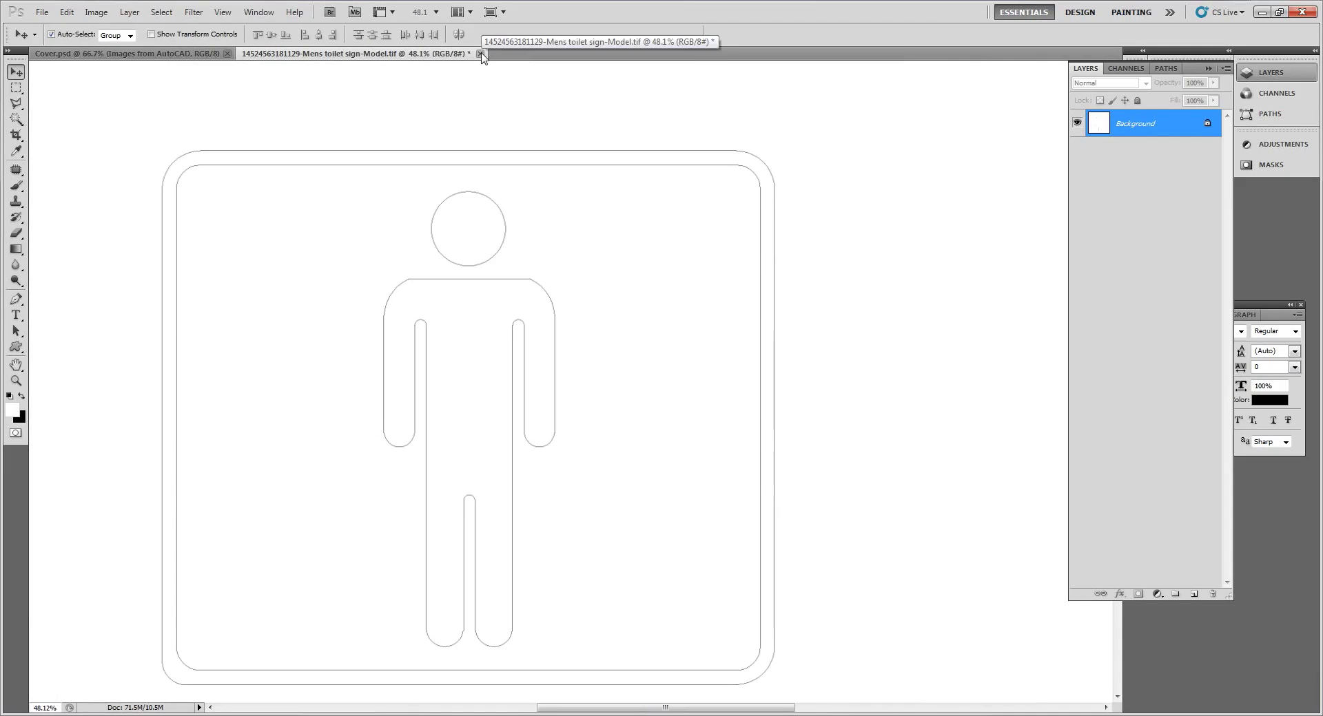
pyautogui.keyDown('alt'); pyautogui.scroll(10, 399, 537); pyautogui.keyUp('alt')
pyautogui.keyDown('alt'); pyautogui.scroll(-5, 448, 394); pyautogui.keyUp('alt')
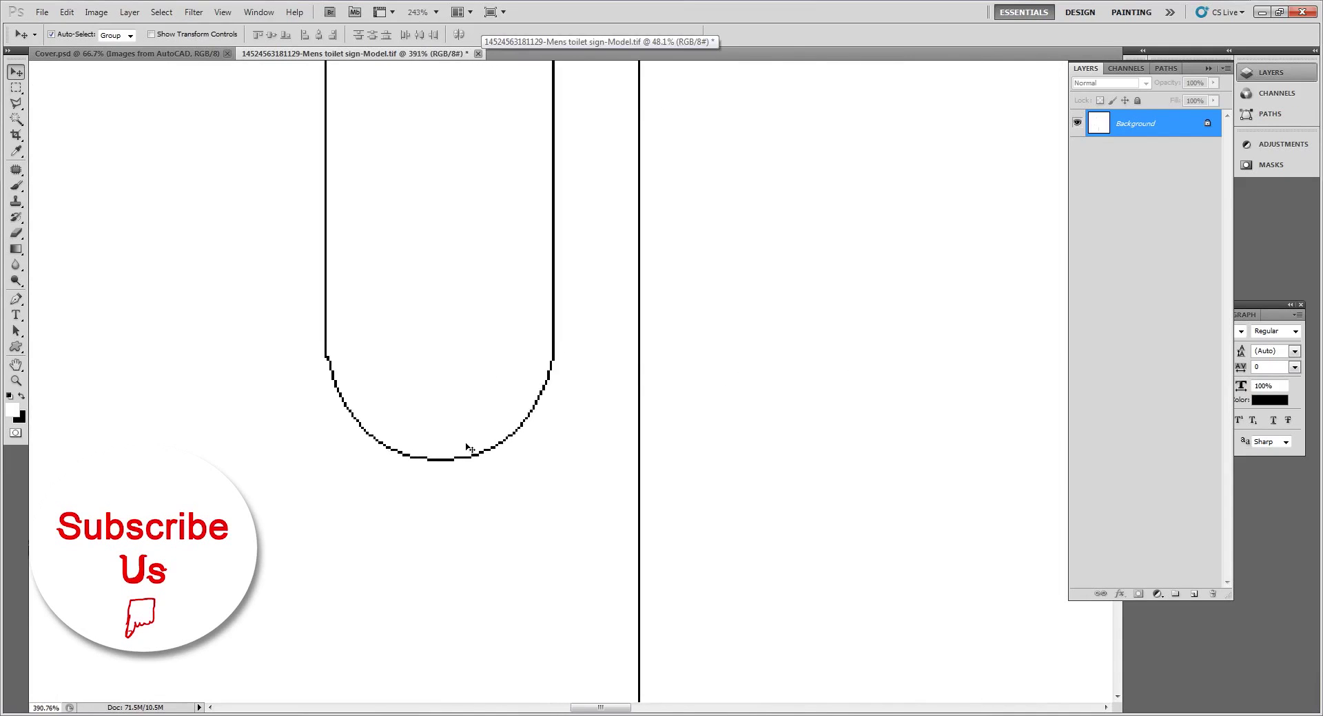
pyautogui.keyDown('alt'); pyautogui.scroll(-2, 463, 385); pyautogui.keyUp('alt')
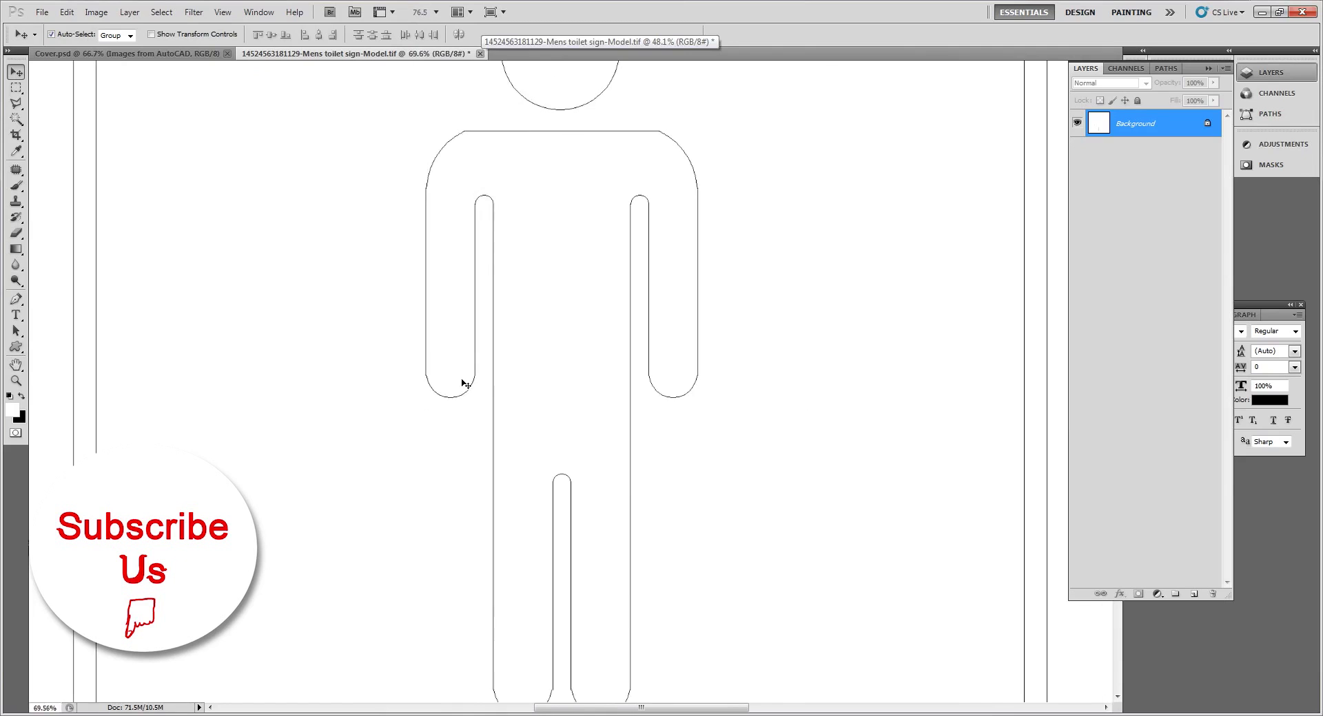